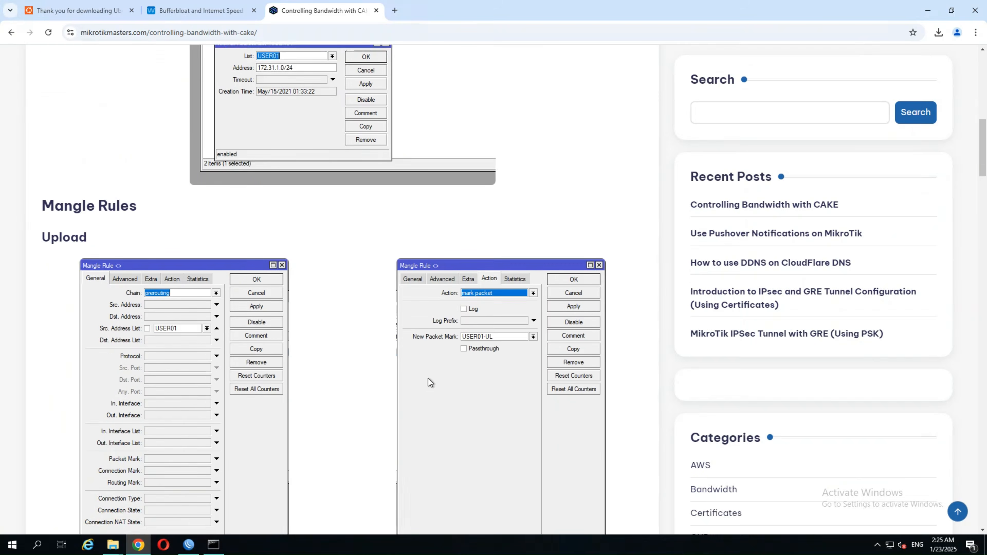
Review the CAKE bandwidth article's mangle rule, overhead, ACK filtering and testing sections, and return to its network diagram
scroll(362, 384, down, 20)
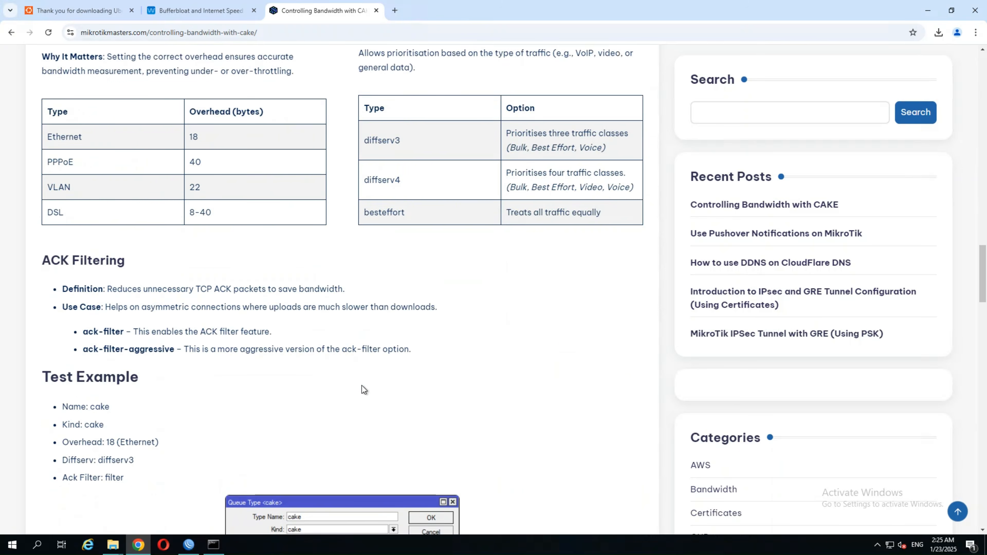
scroll(425, 420, down, 12)
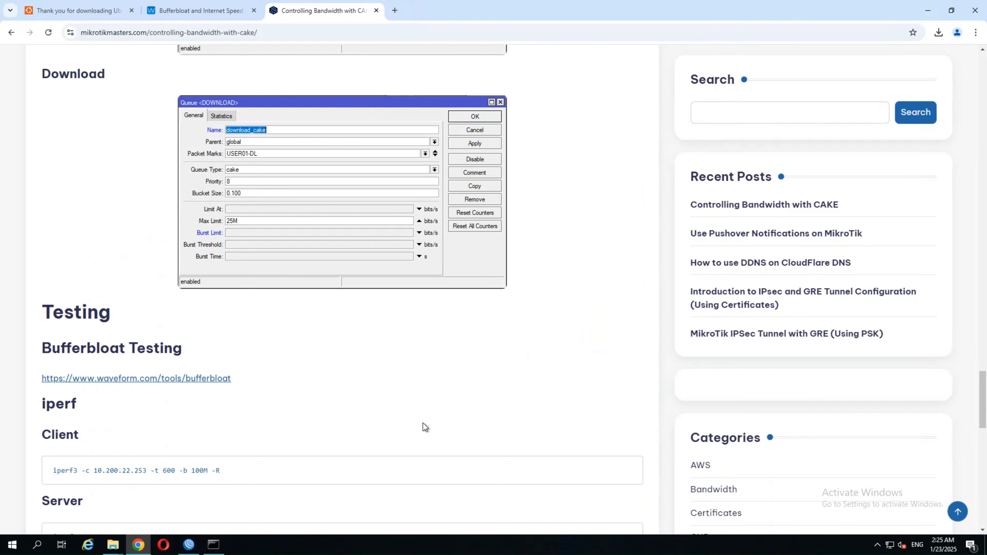
scroll(159, 348, up, 15)
scroll(135, 370, up, 15)
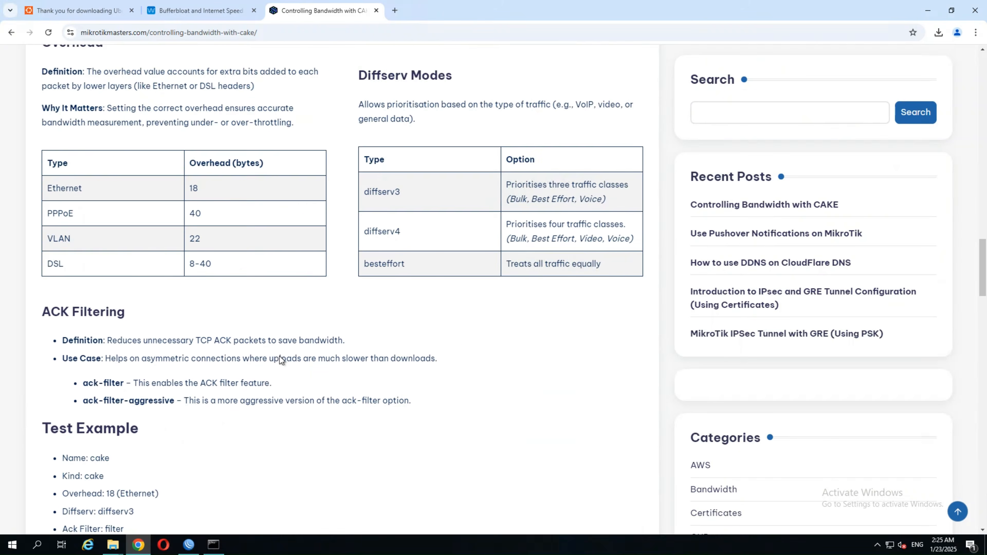
scroll(305, 360, up, 10)
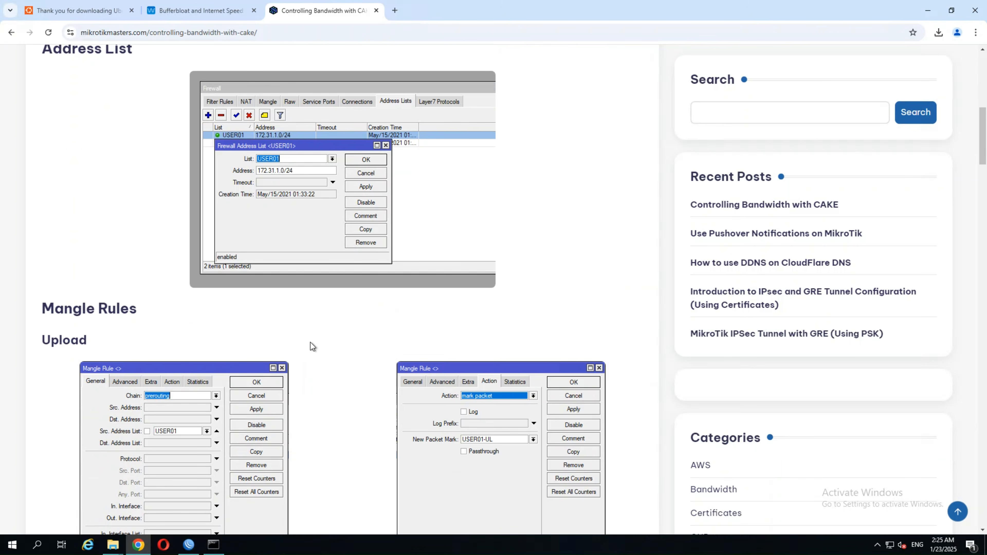
scroll(314, 343, up, 3)
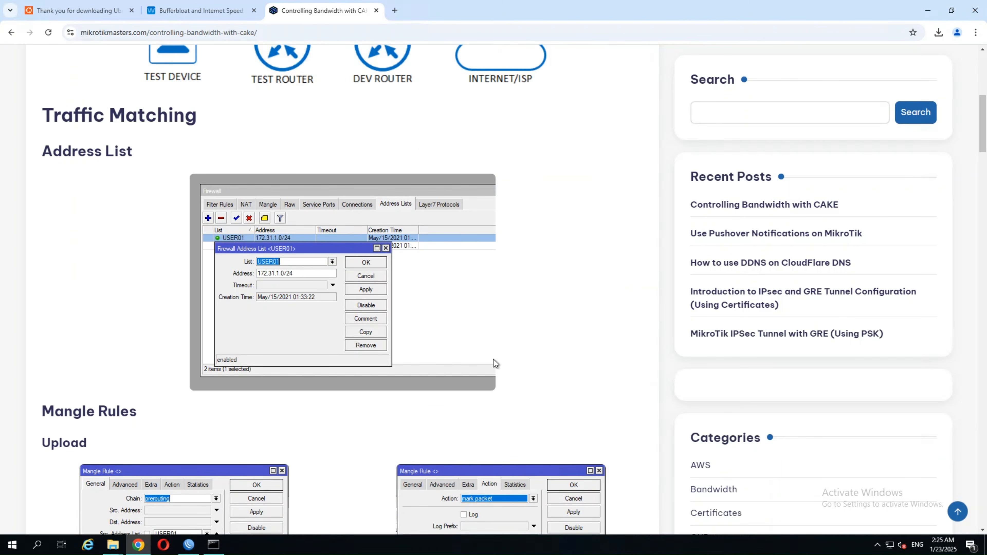
scroll(488, 305, up, 6)
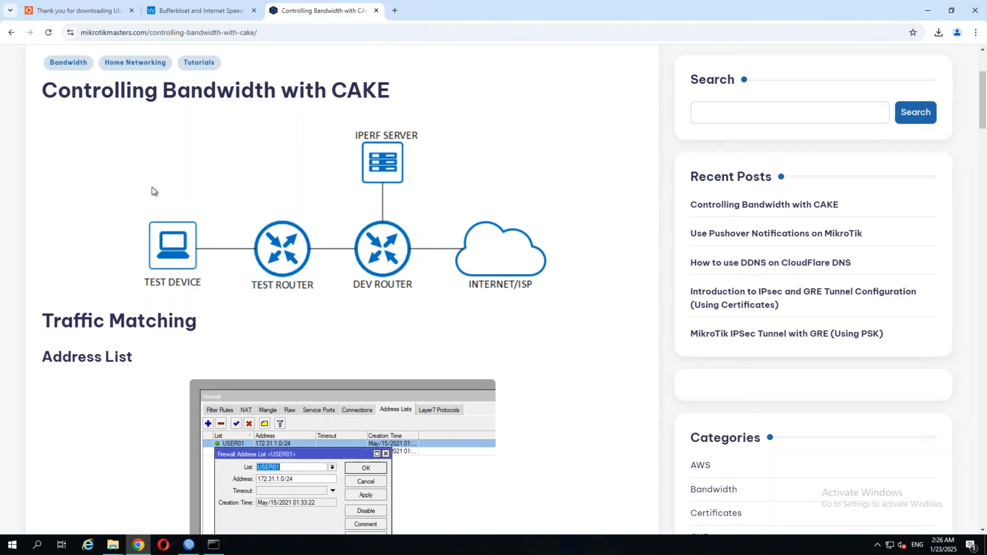
Look over the Waveform bufferbloat and speed test page and return to the CAKE article's network diagram
click(196, 15)
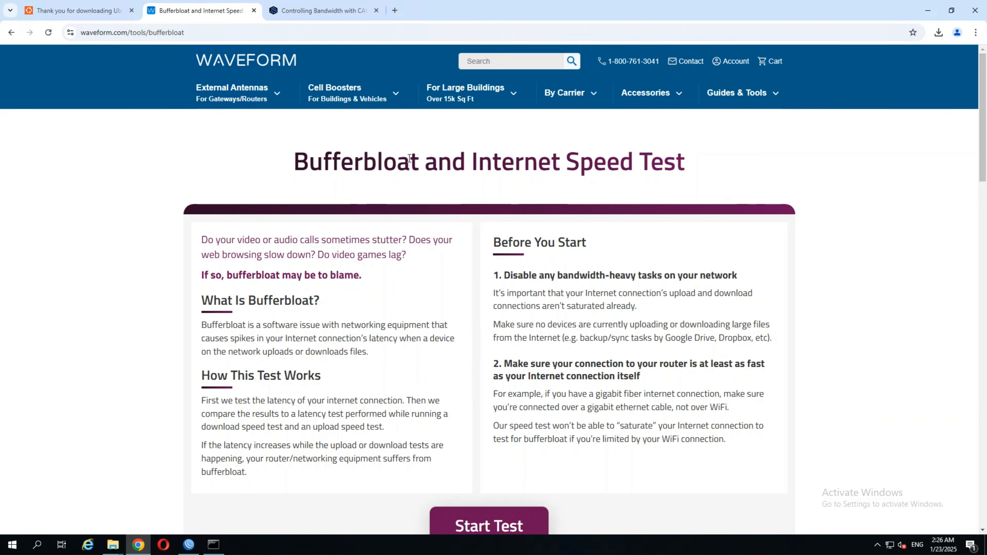
scroll(467, 402, down, 1)
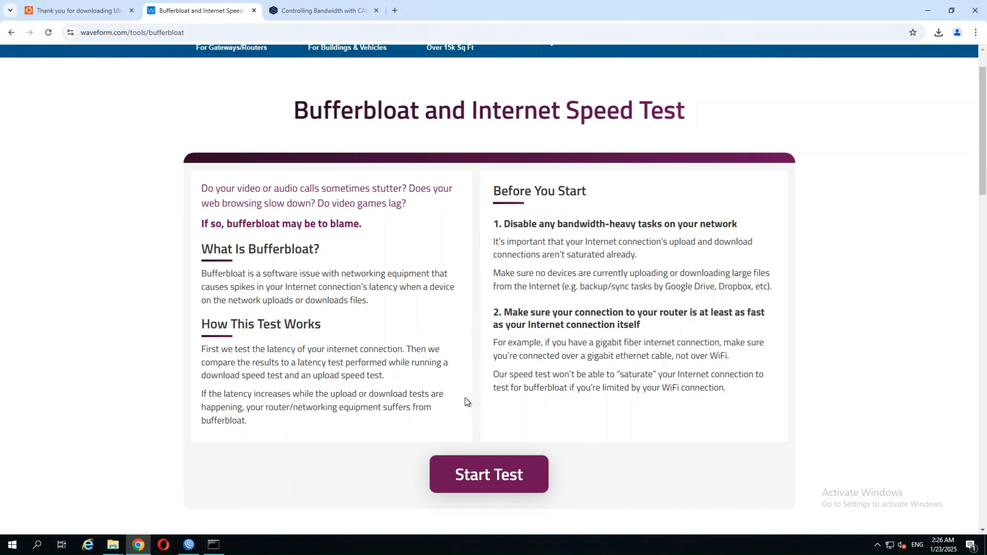
scroll(466, 402, up, 1)
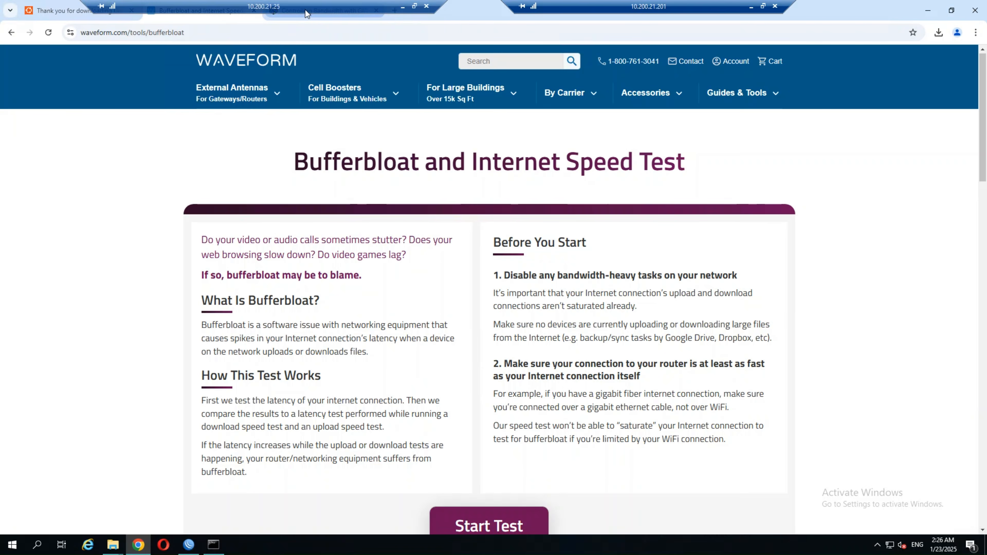
click(310, 15)
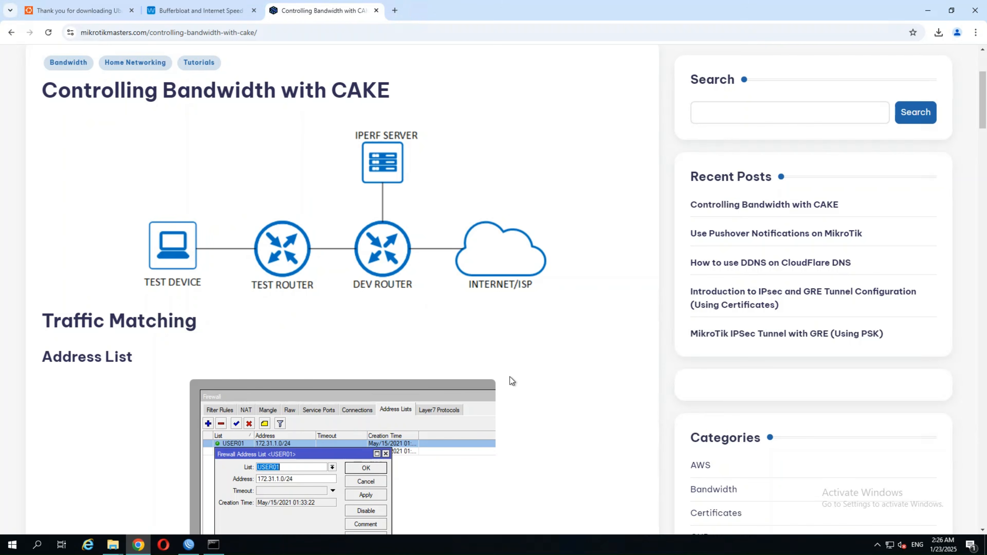
scroll(521, 405, down, 1)
scroll(430, 401, up, 1)
Switch to WinBox, maximize it, and examine the USER_01 interface entry in the router's widened IP address list
click(186, 548)
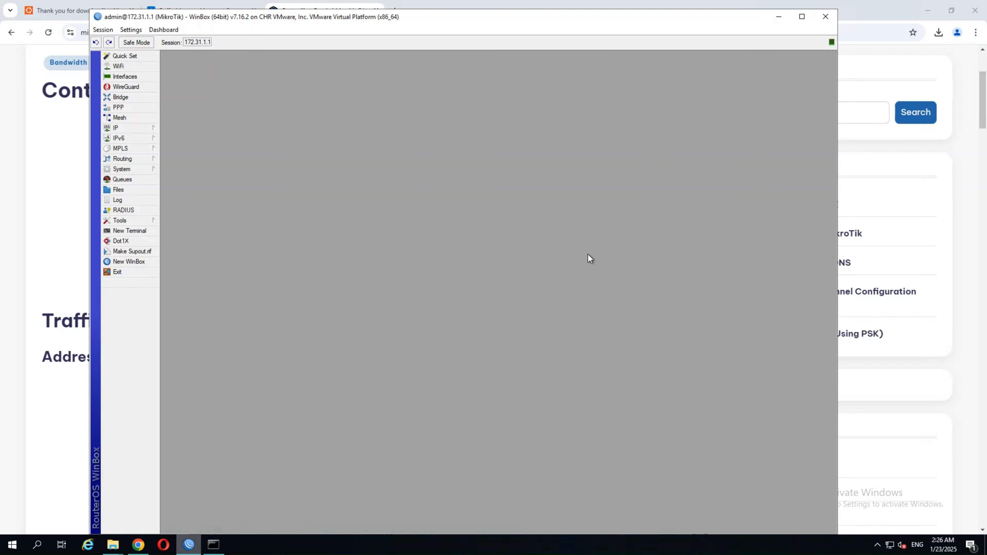
click(804, 16)
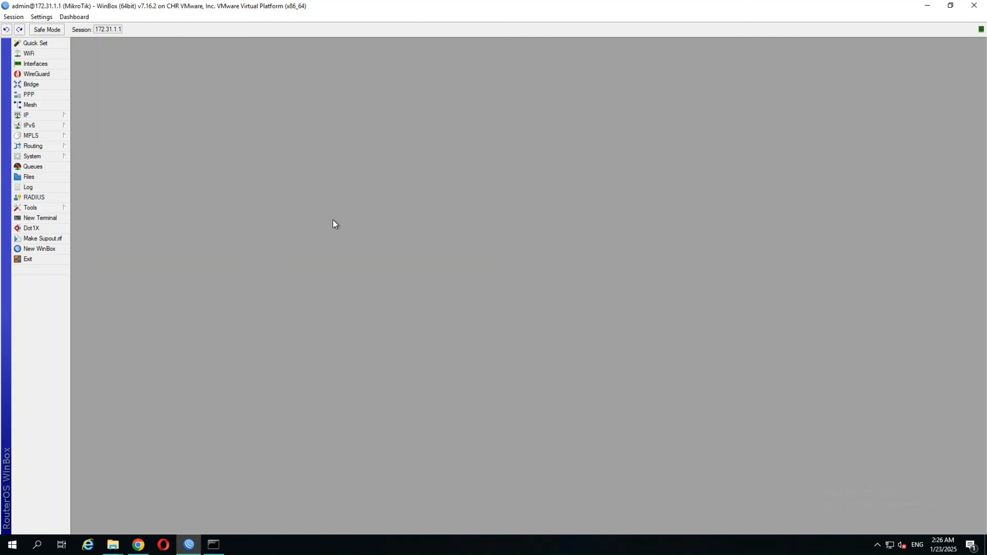
click(32, 115)
click(92, 125)
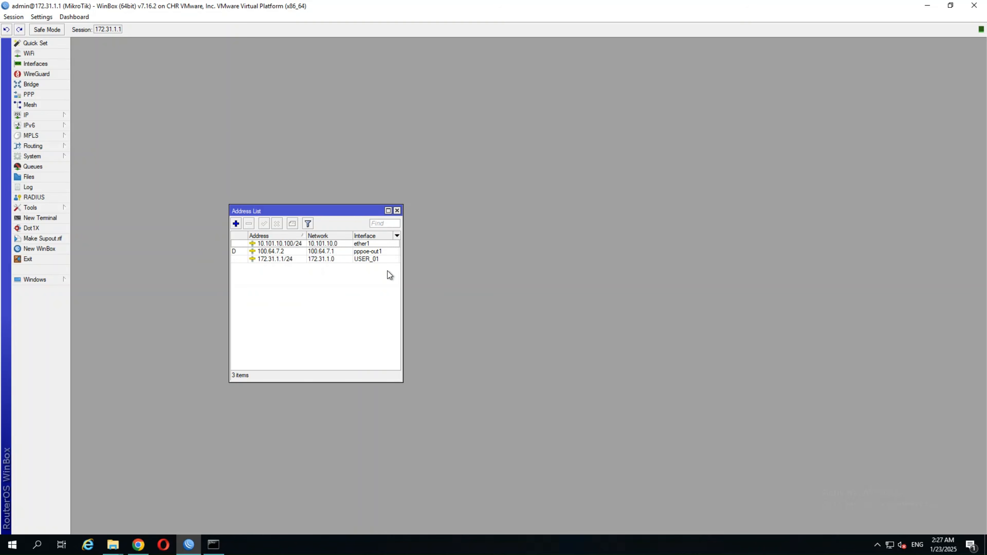
drag(402, 270, 512, 269)
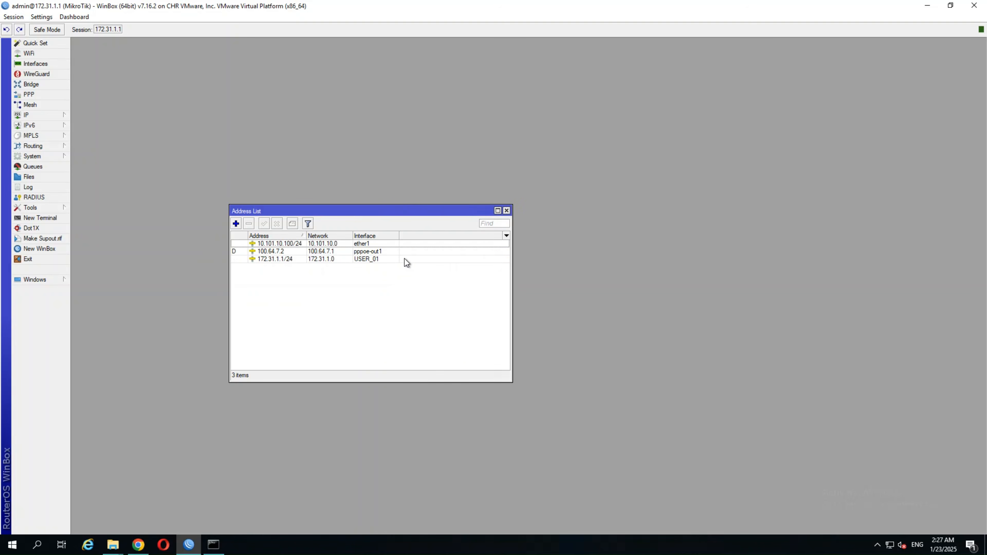
click(373, 261)
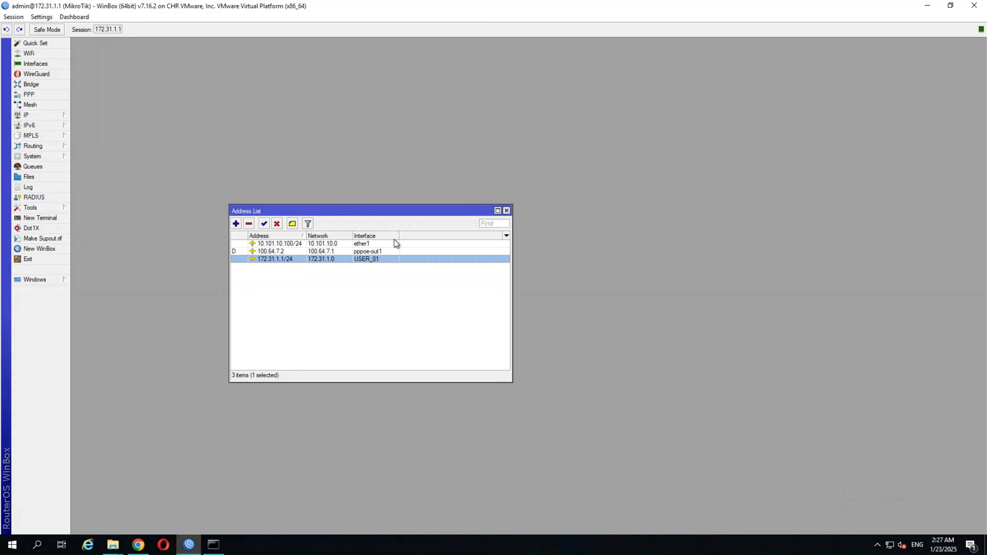
click(275, 266)
click(251, 254)
click(288, 261)
Check the ARP entry for 172.31.1.253, and close the ARP and IP address lists
click(35, 115)
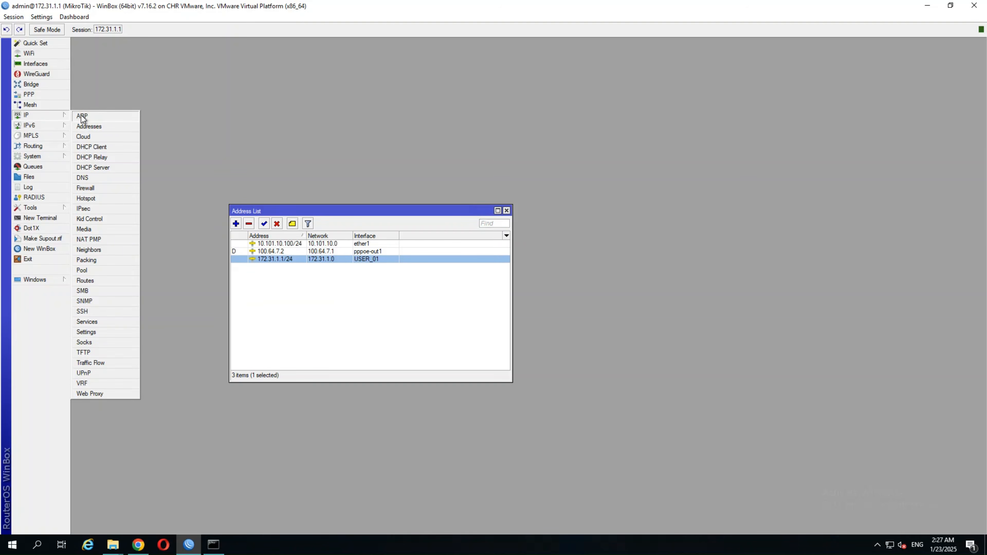
click(80, 116)
click(410, 251)
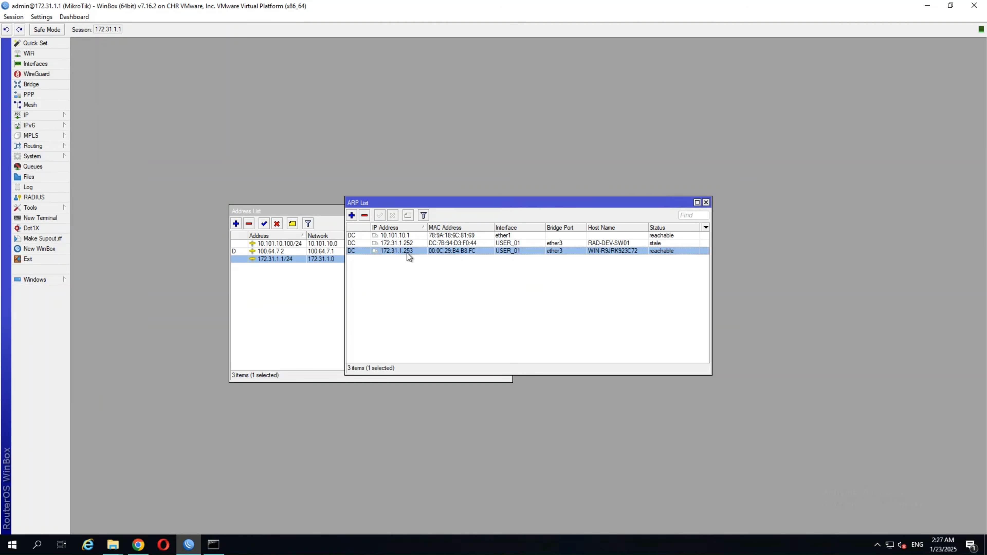
click(706, 203)
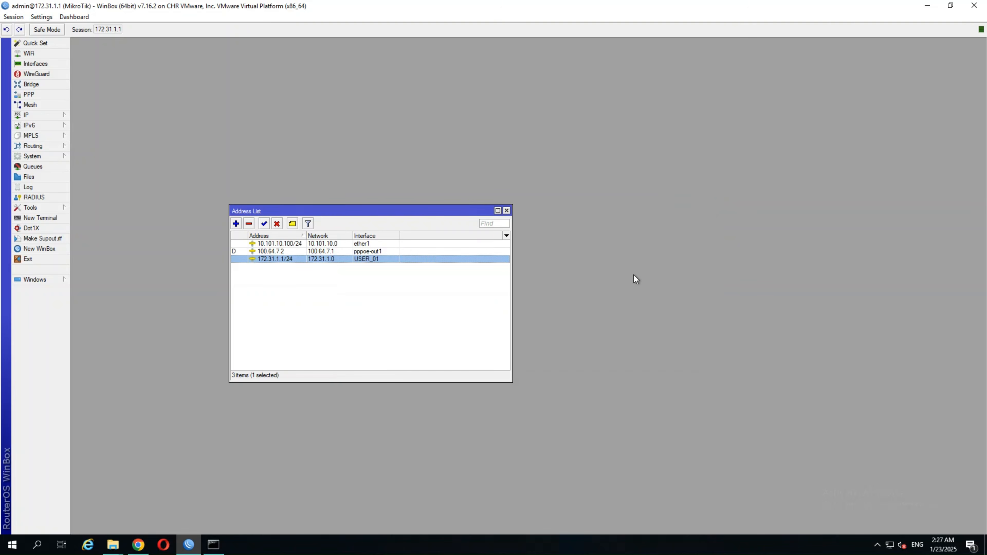
click(507, 210)
click(31, 108)
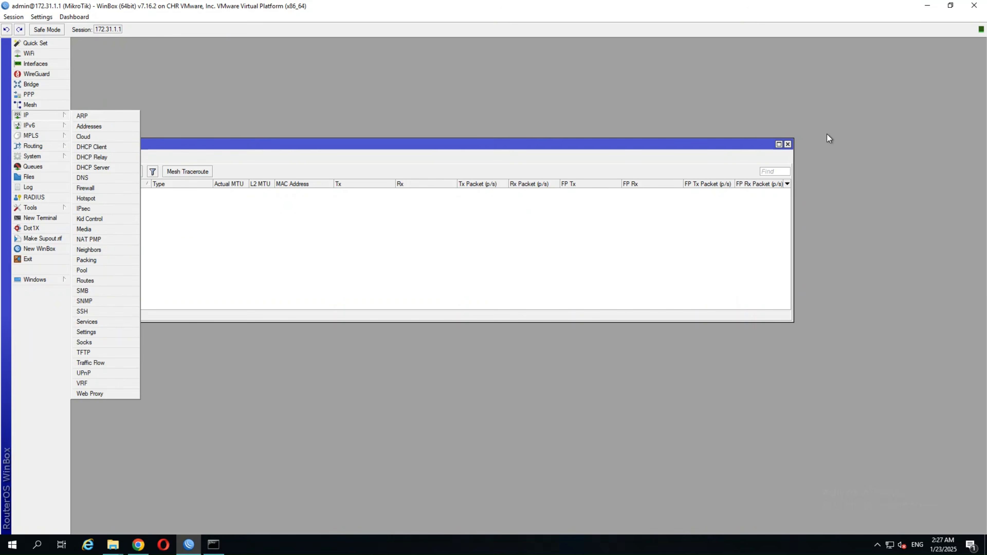
click(788, 145)
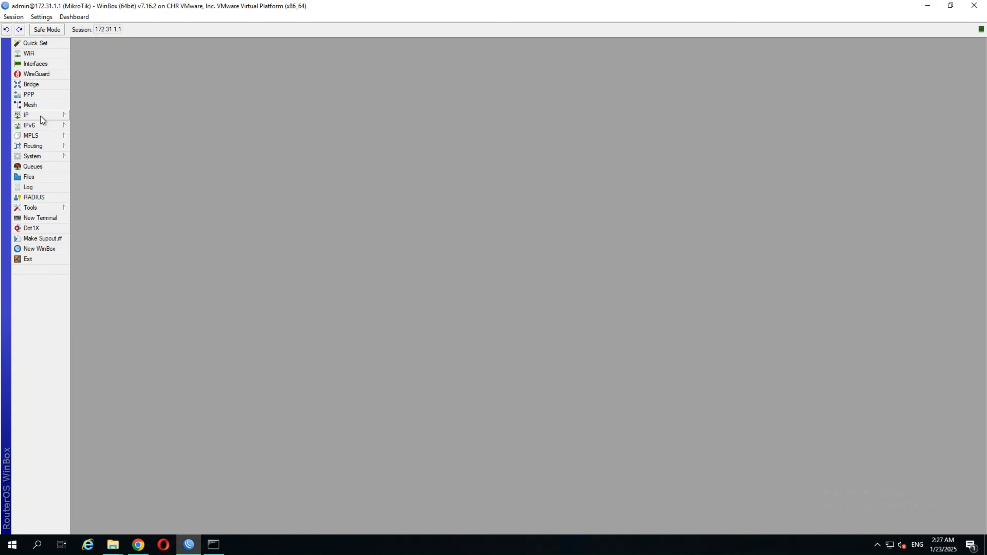
Open the firewall's address lists and check the USER01 entry
mouse_move(40, 116)
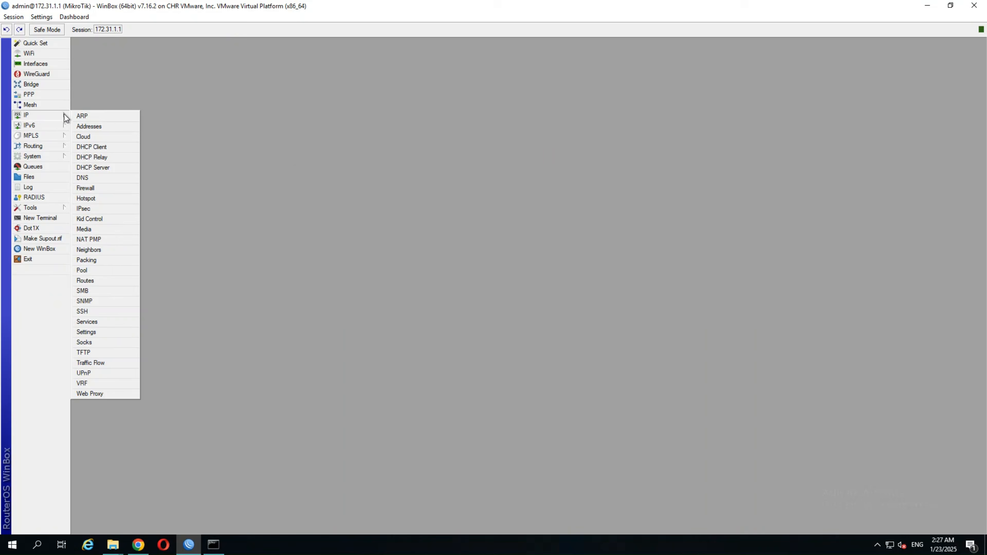
click(88, 190)
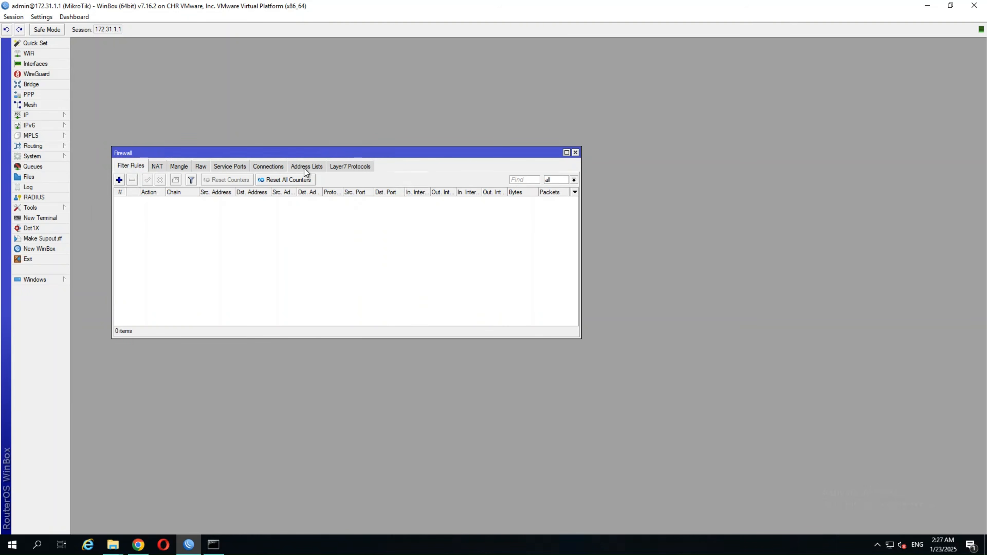
drag(295, 152, 318, 134)
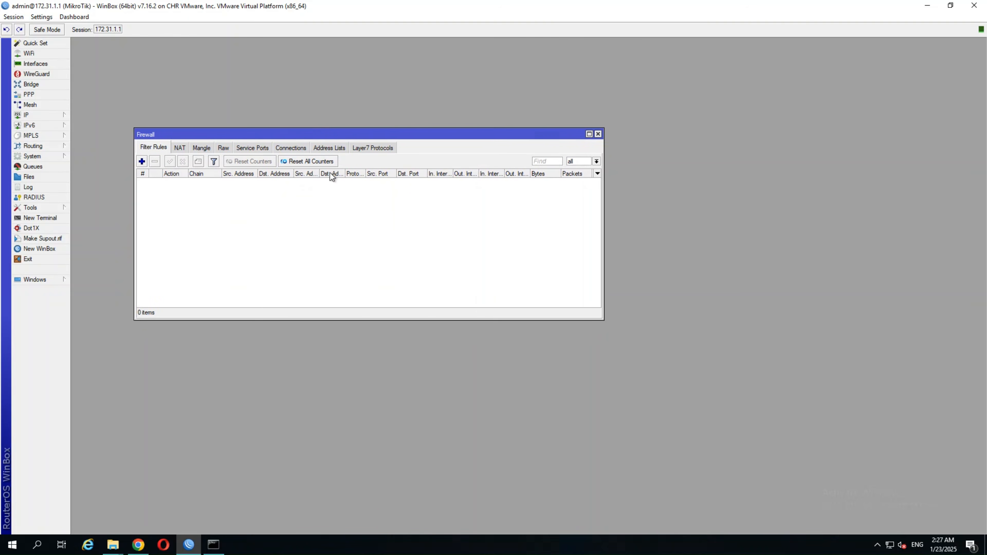
click(327, 148)
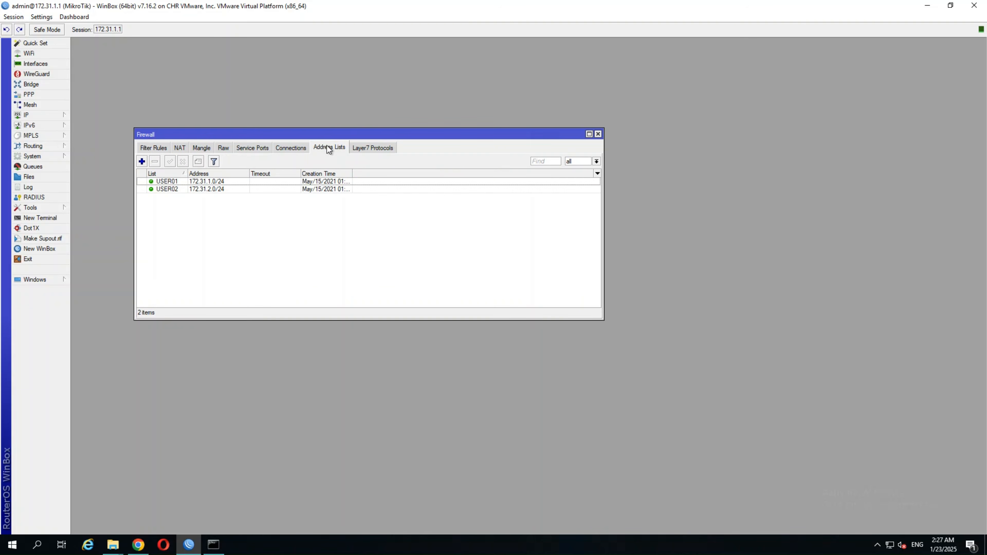
click(170, 182)
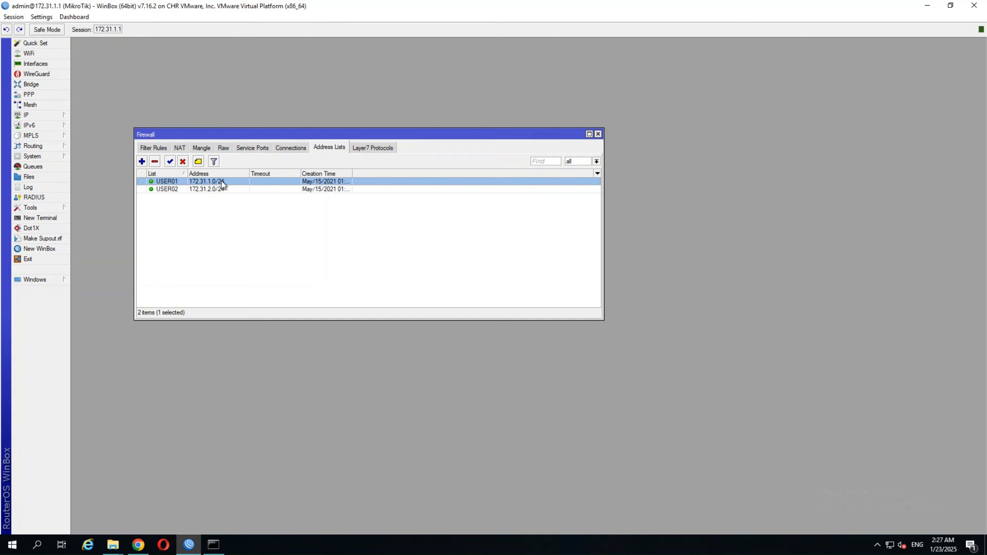
Start two new firewall mangle rules and arrange their windows side by side
click(198, 148)
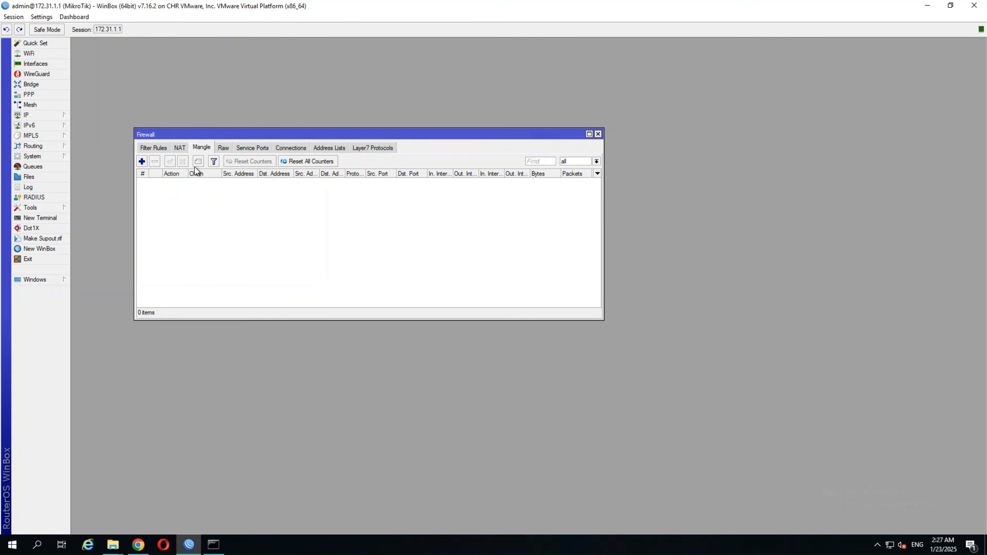
click(143, 161)
click(142, 162)
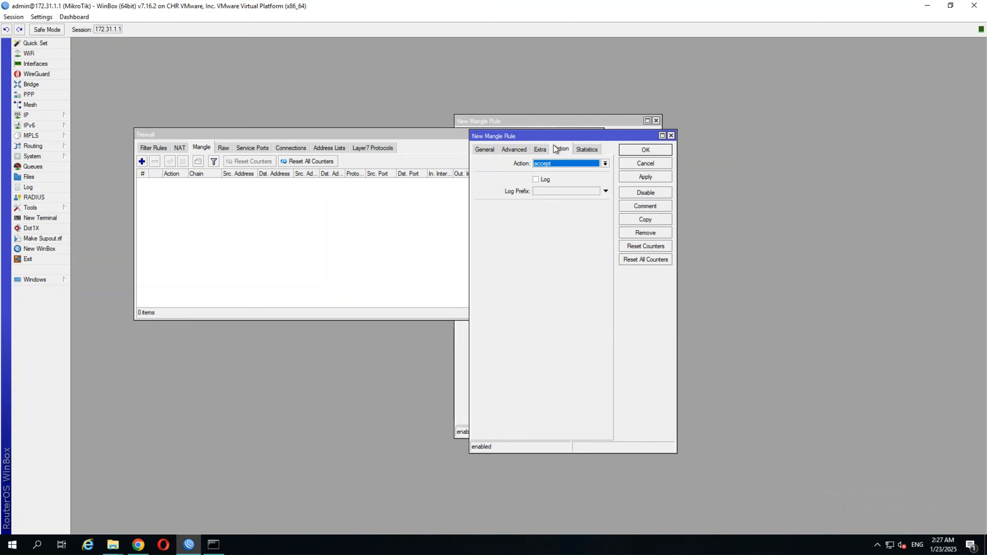
drag(545, 137, 327, 121)
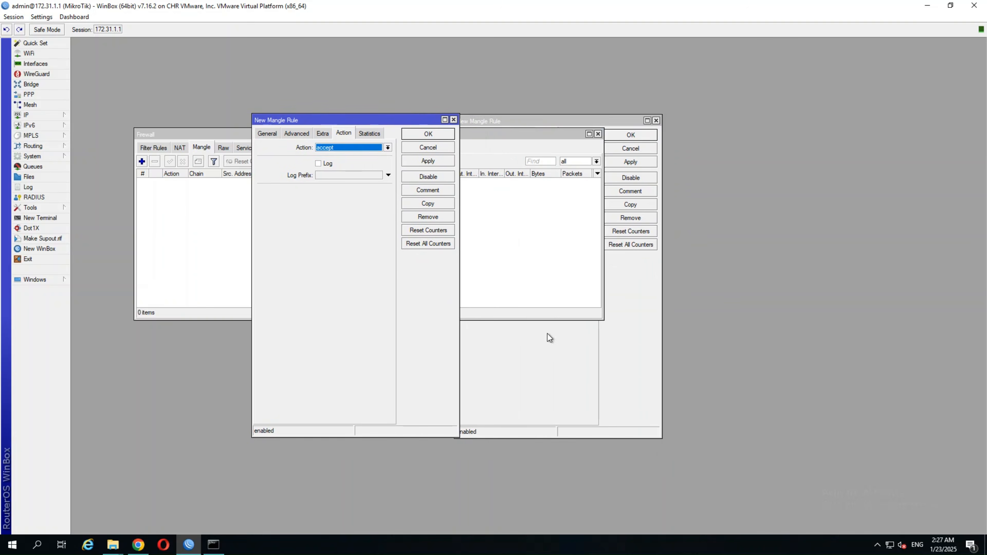
click(549, 351)
Show the general settings of both new mangle rules and set the second rule's chain to postrouting
click(268, 133)
click(470, 134)
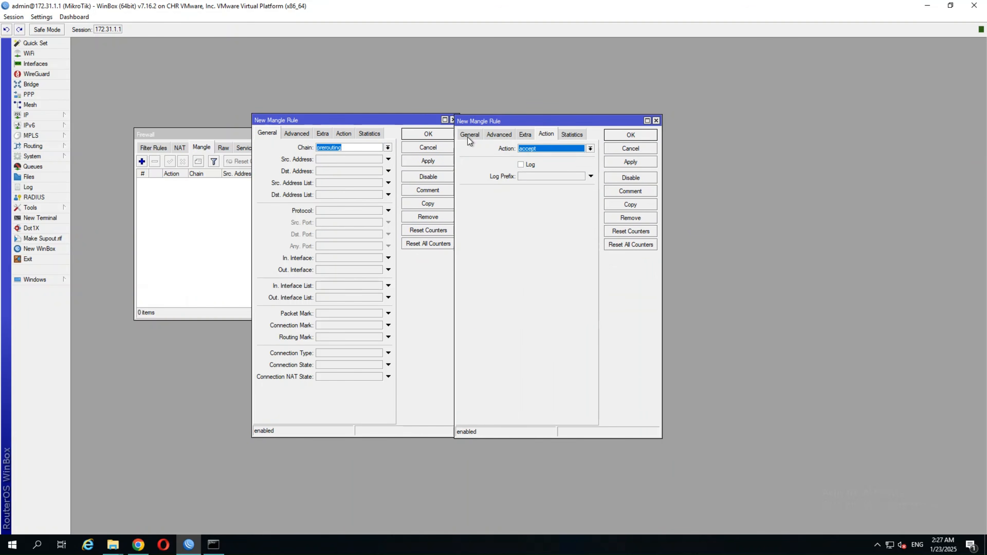
click(590, 149)
click(557, 178)
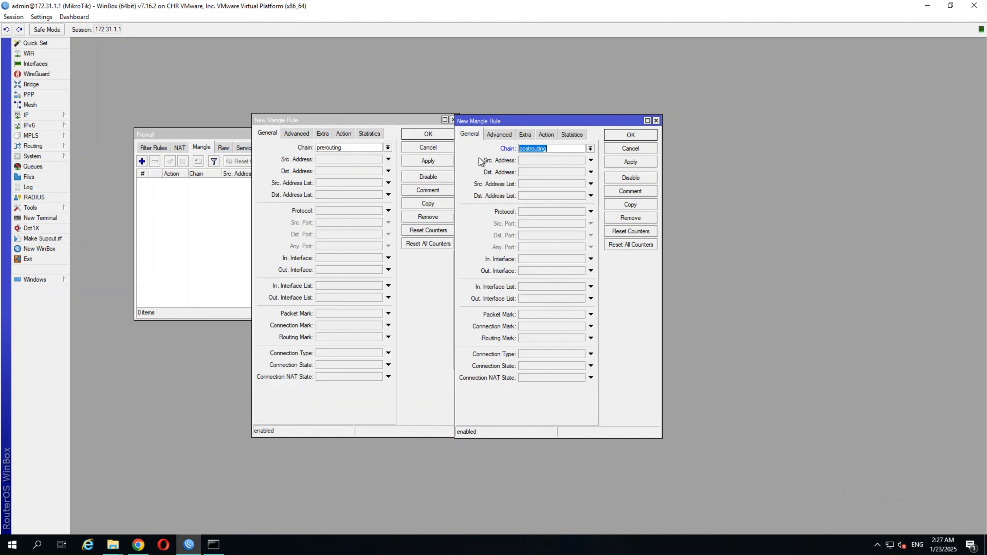
Set USER01 as the source address list of the prerouting rule and as the destination address list of the postrouting rule
click(326, 183)
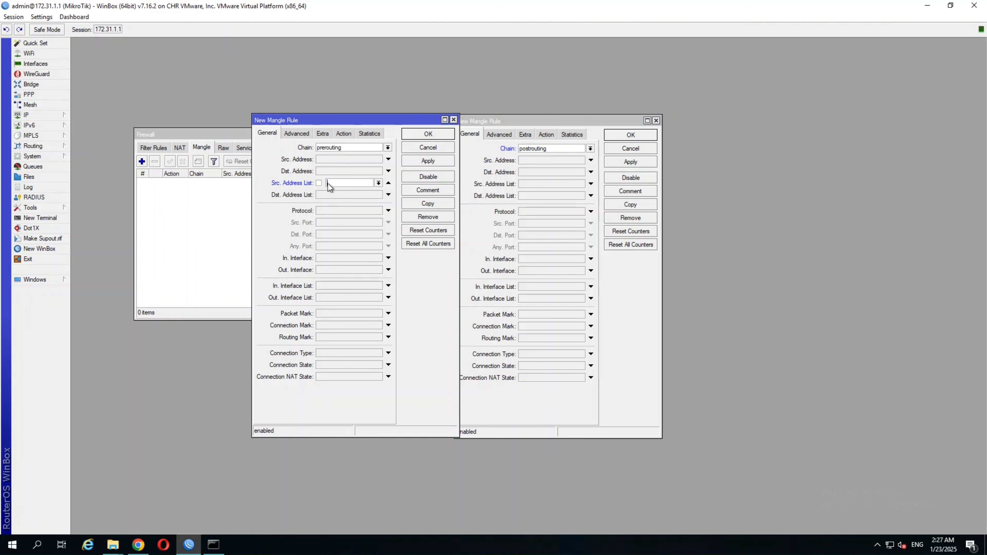
click(379, 183)
click(353, 191)
click(569, 195)
click(582, 196)
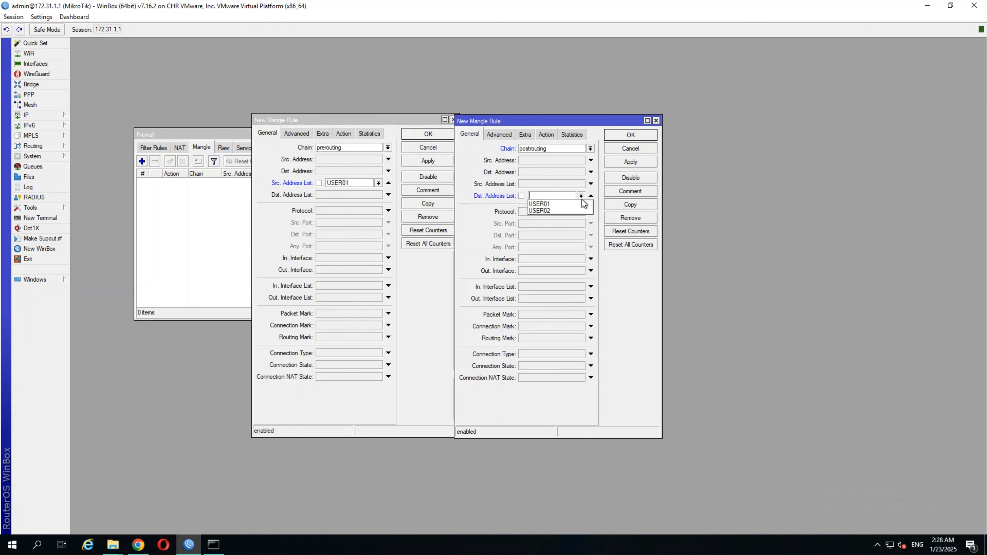
click(542, 205)
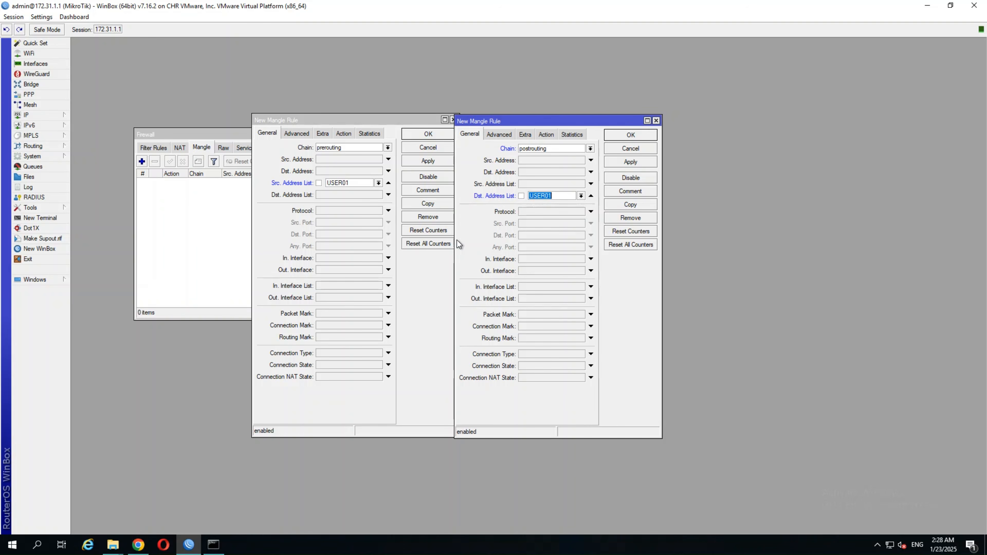
Set the action of both new mangle rules to mark packet and turn off passthrough in each
click(343, 134)
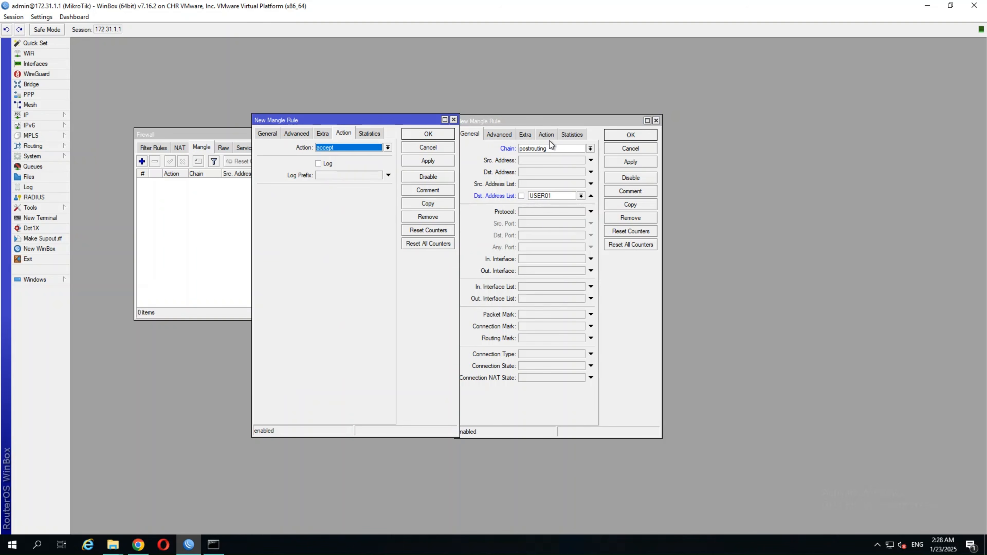
click(546, 134)
click(388, 148)
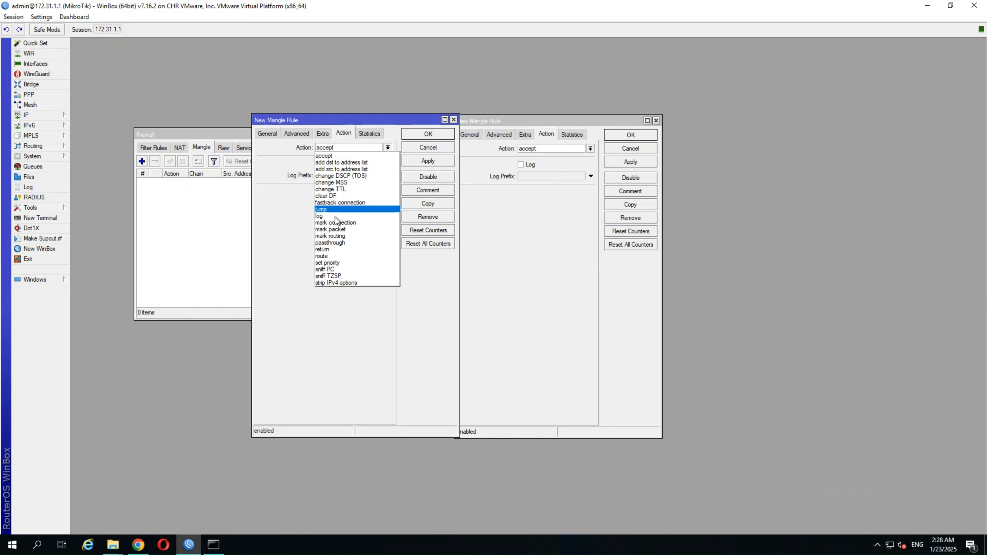
click(342, 230)
click(590, 148)
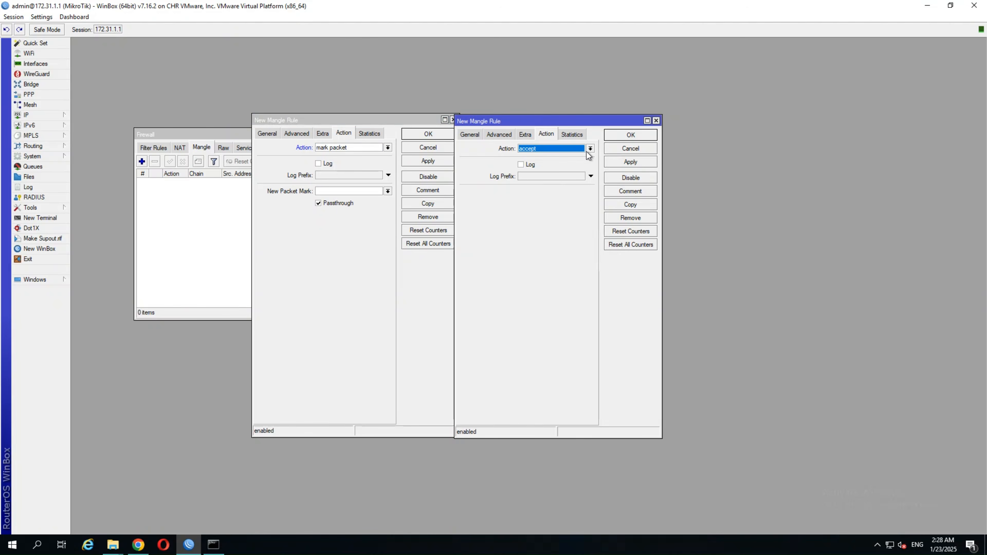
click(554, 229)
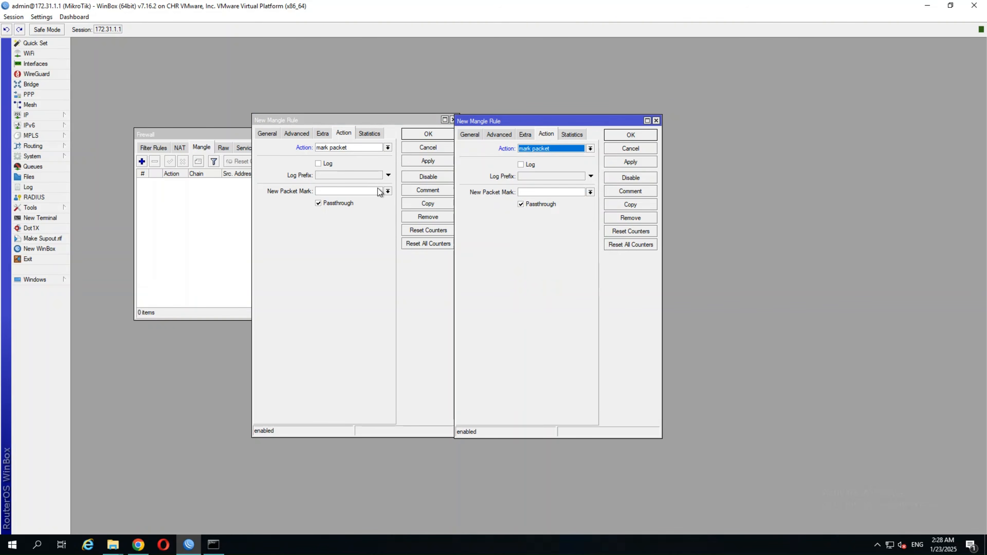
click(350, 204)
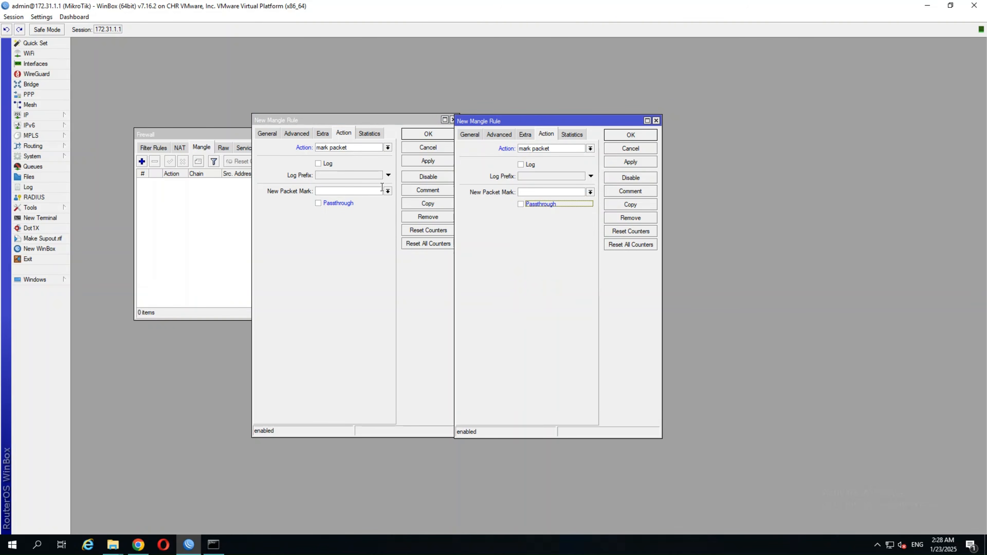
Enter USER01-UL as the new packet mark of the prerouting rule and USER01-DL for the postrouting rule
click(378, 191)
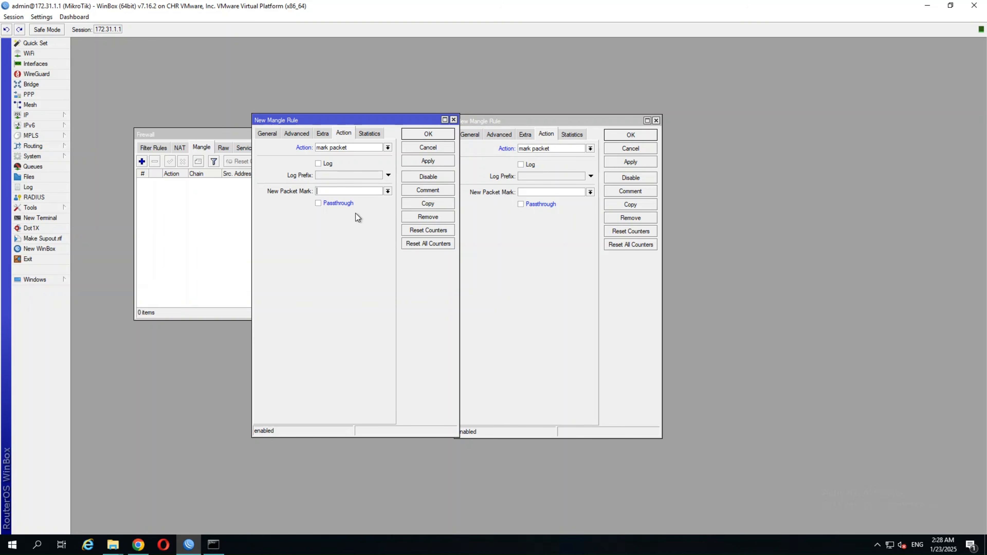
text(USER01-UP)
key(BackSpace)
text(L)
click(528, 192)
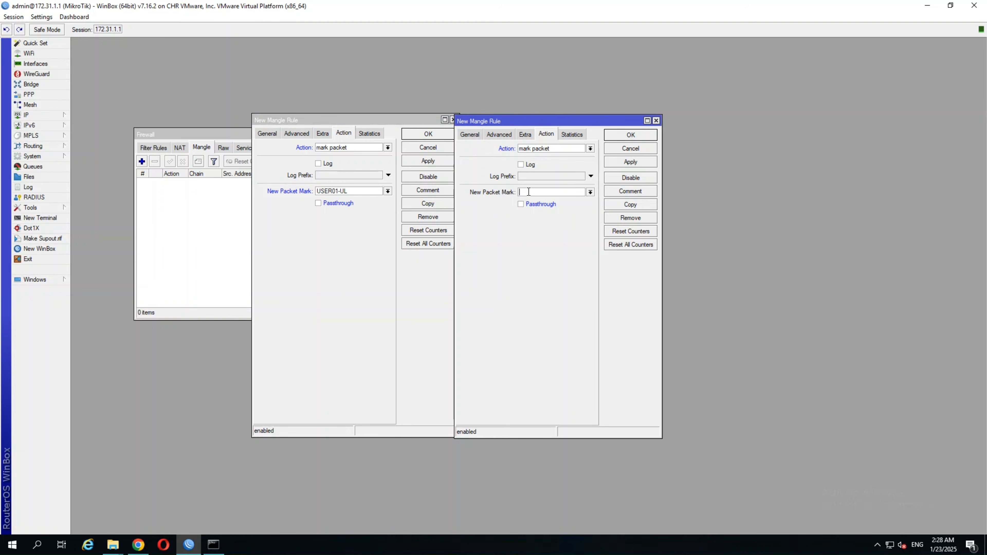
text(USER01-DL)
Save both mangle rules and close the firewall window
click(428, 134)
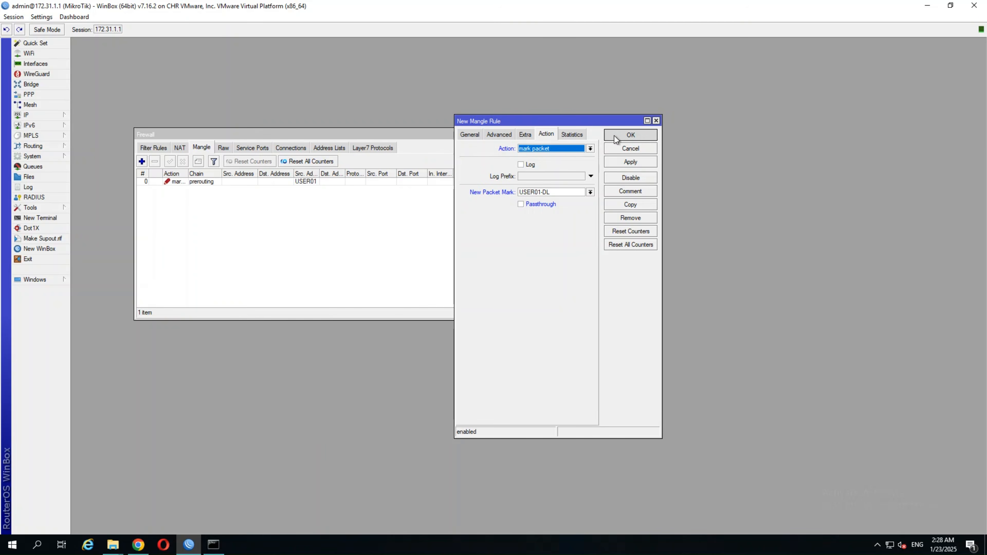
click(614, 136)
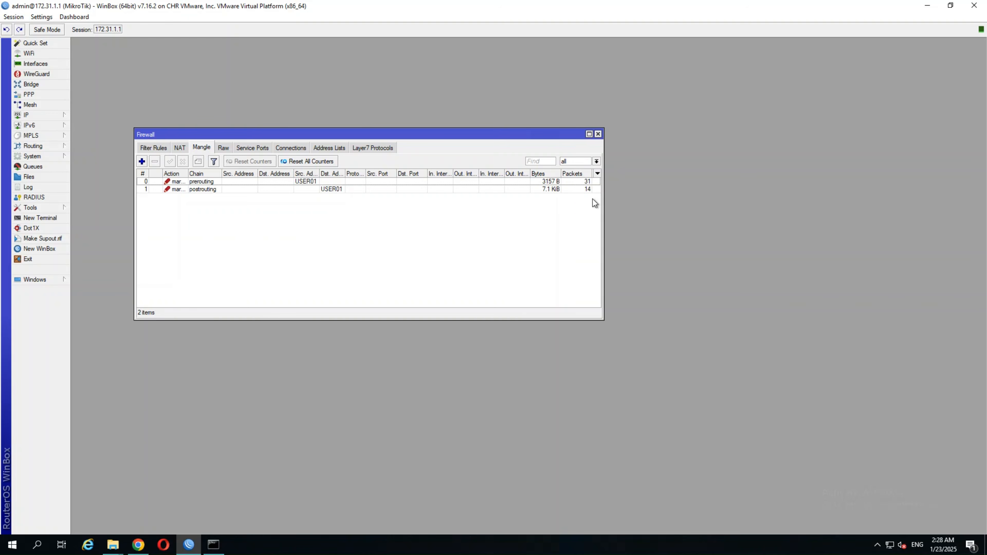
click(599, 135)
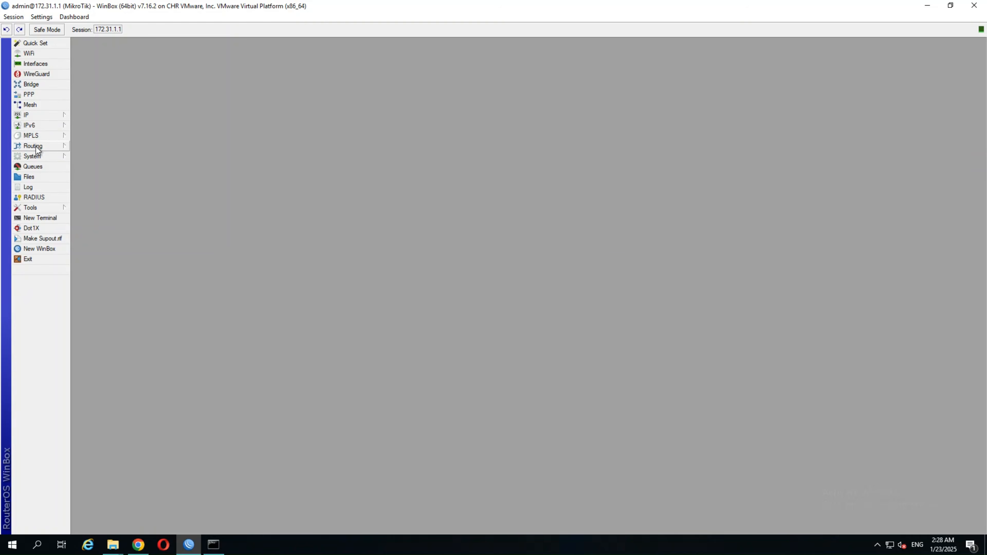
Start a new queue type in the queue list with kind cake and the type name cake
click(34, 167)
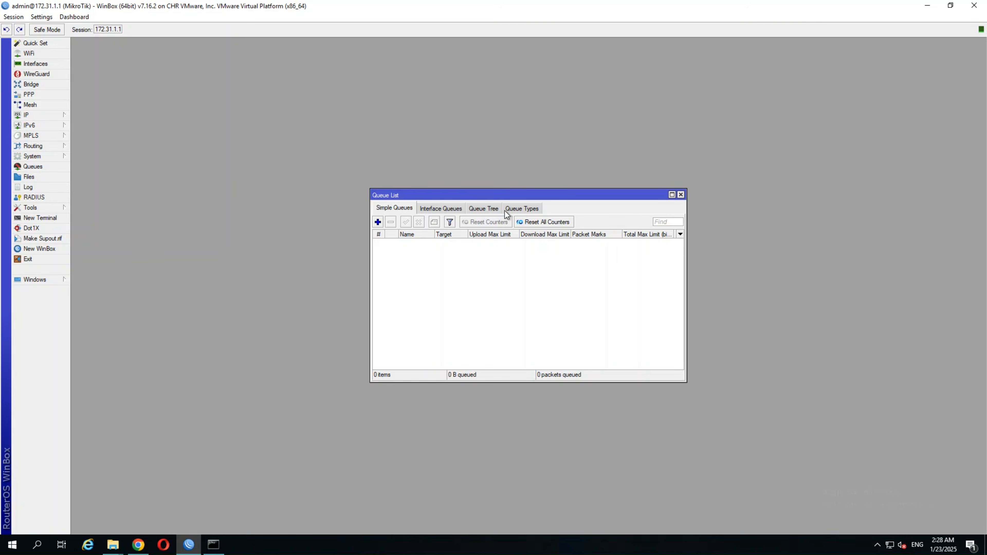
click(505, 209)
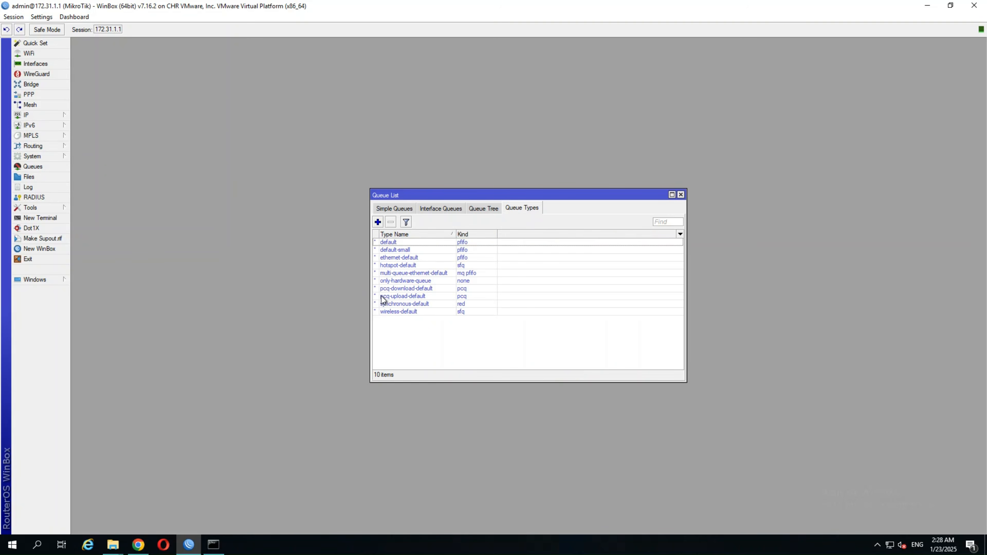
click(377, 223)
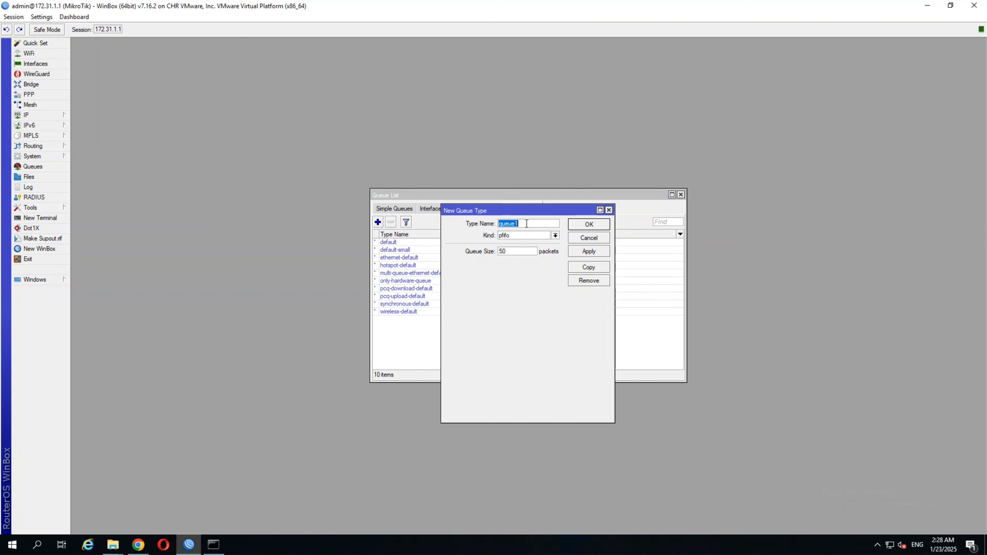
click(539, 237)
click(523, 248)
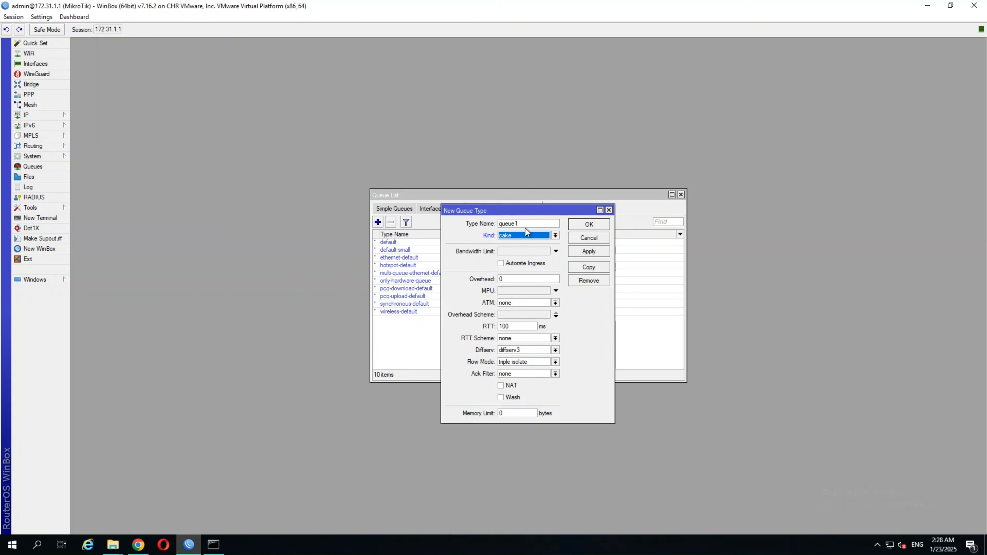
text(cake)
Switch to the CAKE guide in Chrome and examine the overhead values for Ethernet, PPPoE, VLAN and DSL
click(138, 544)
scroll(296, 393, down, 20)
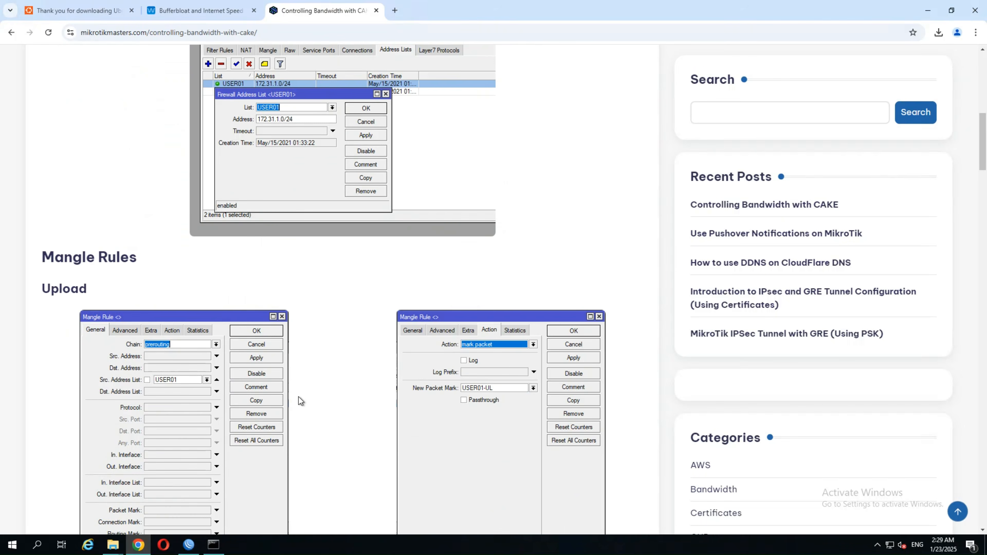
scroll(297, 396, down, 2)
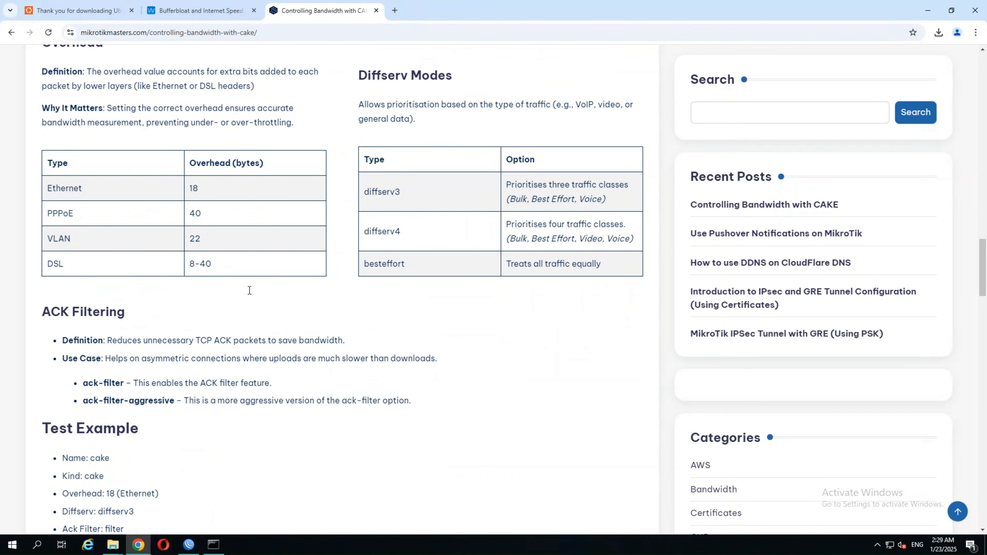
scroll(194, 311, up, 1)
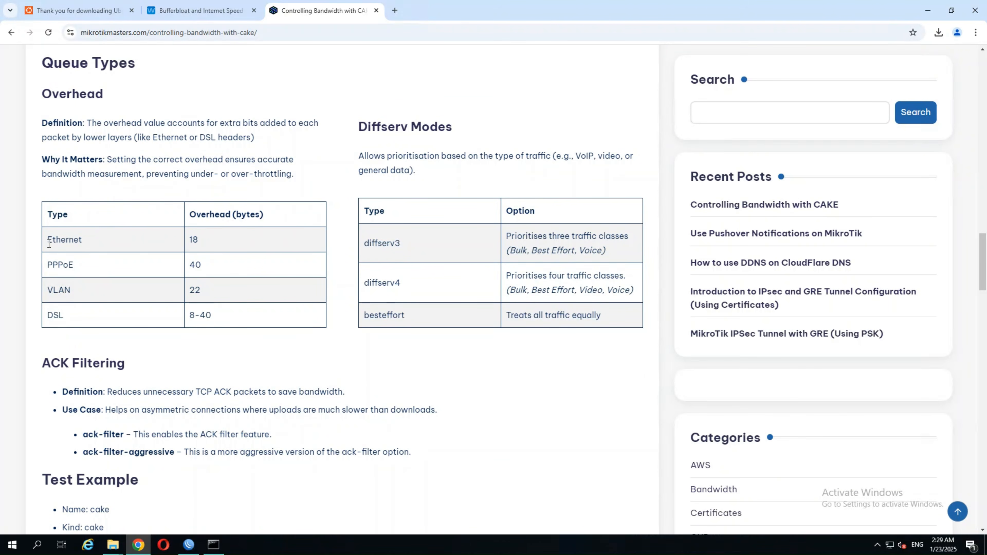
drag(47, 240, 82, 238)
click(204, 243)
double_click(64, 265)
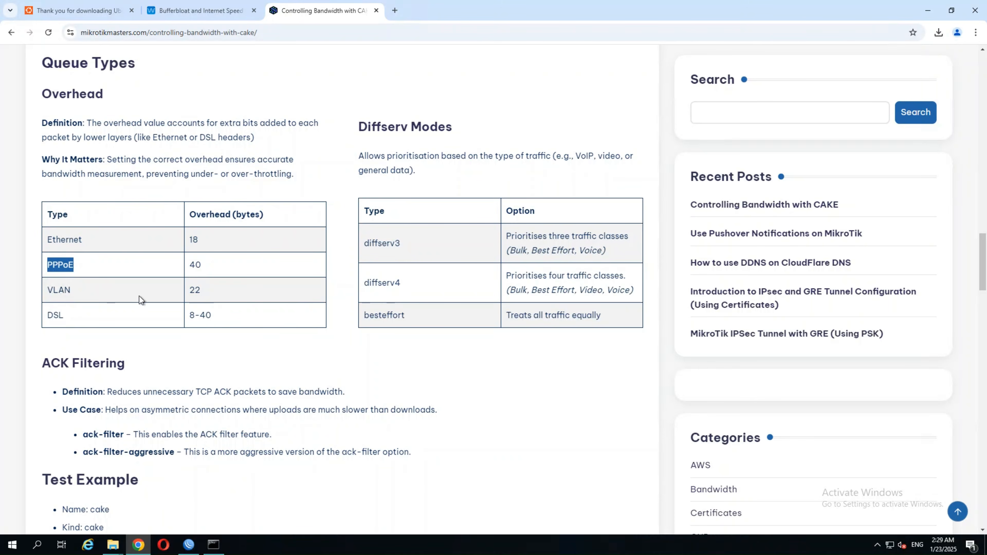
double_click(61, 291)
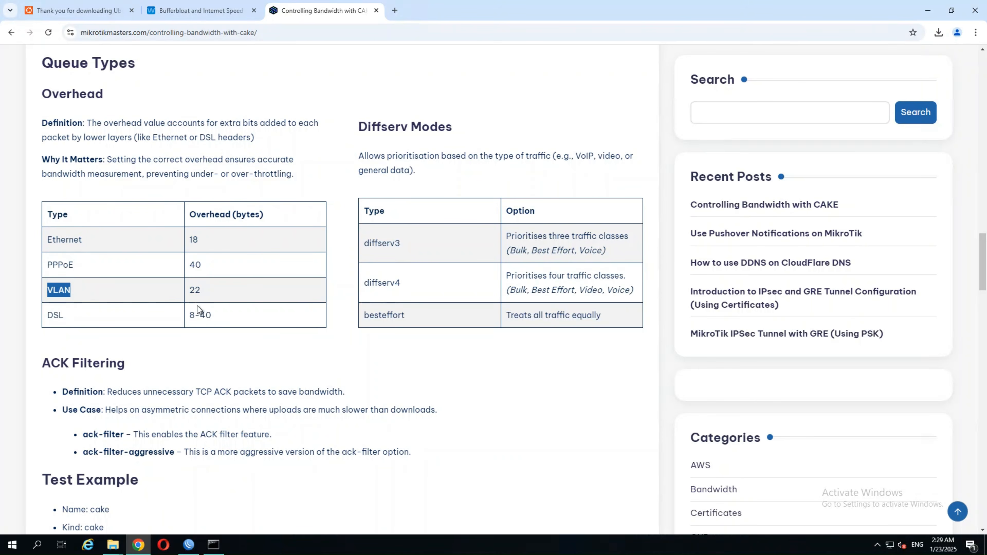
double_click(195, 292)
drag(191, 272, 196, 271)
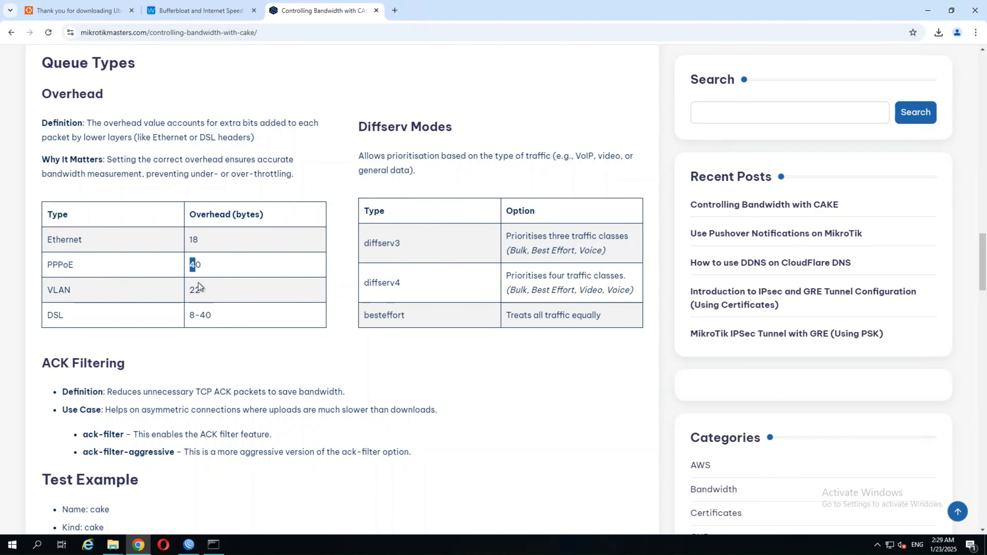
click(200, 272)
double_click(197, 267)
click(198, 313)
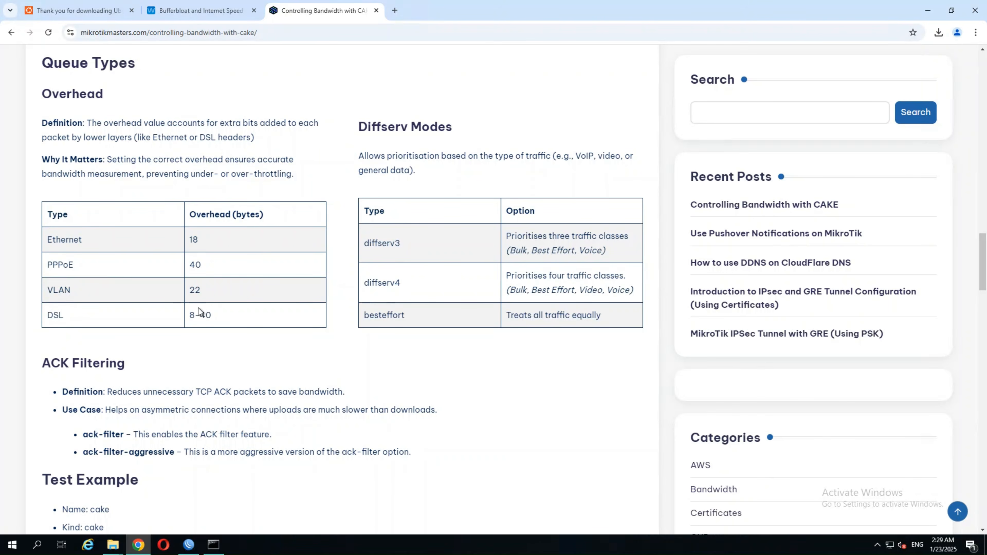
double_click(199, 315)
click(203, 316)
Switch back to WinBox, leave the cake queue type's bandwidth limit unset and set its overhead to 18
click(194, 550)
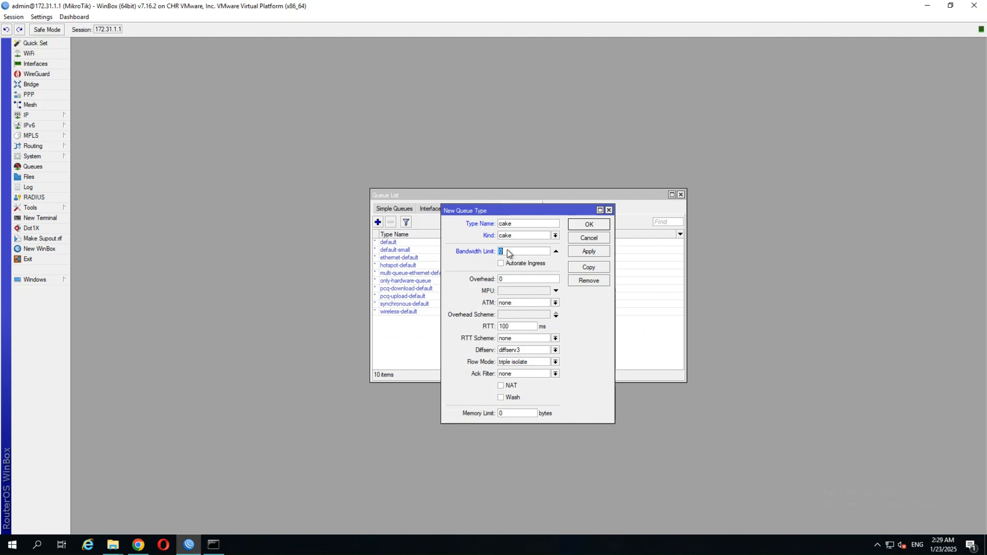
click(556, 251)
double_click(516, 283)
text(18)
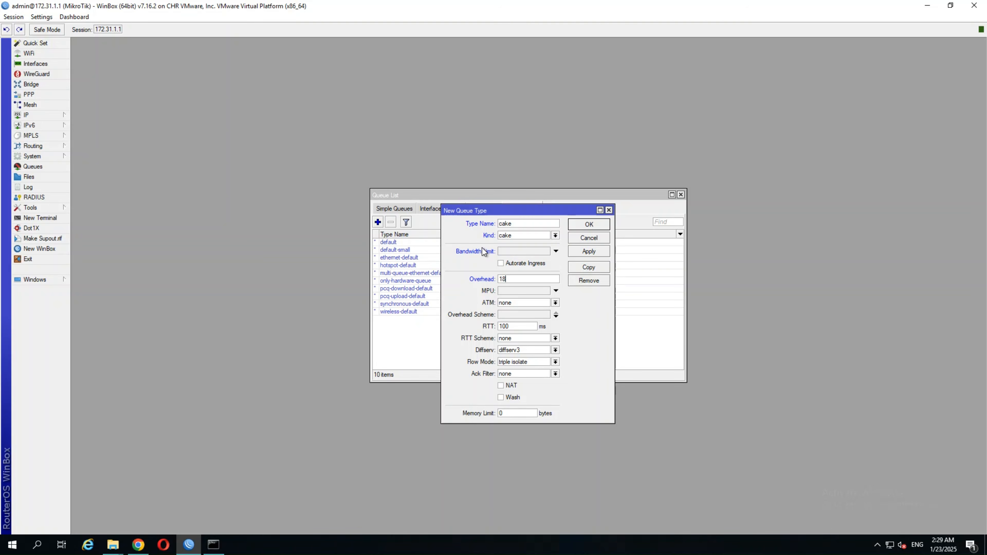
drag(464, 210, 458, 221)
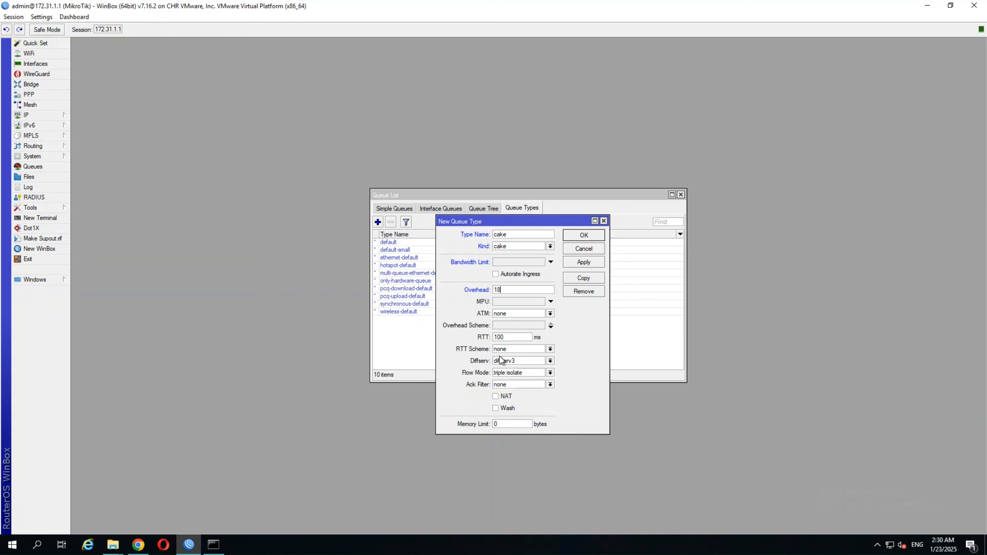
Look at the queue type's Diffserv options and compare them with the Diffserv modes table in the Chrome guide
click(534, 362)
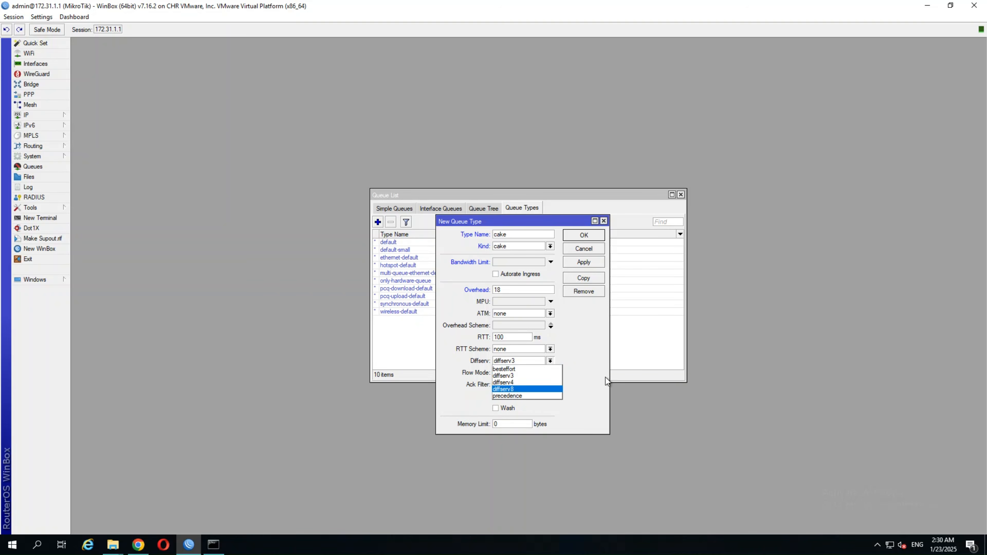
click(134, 549)
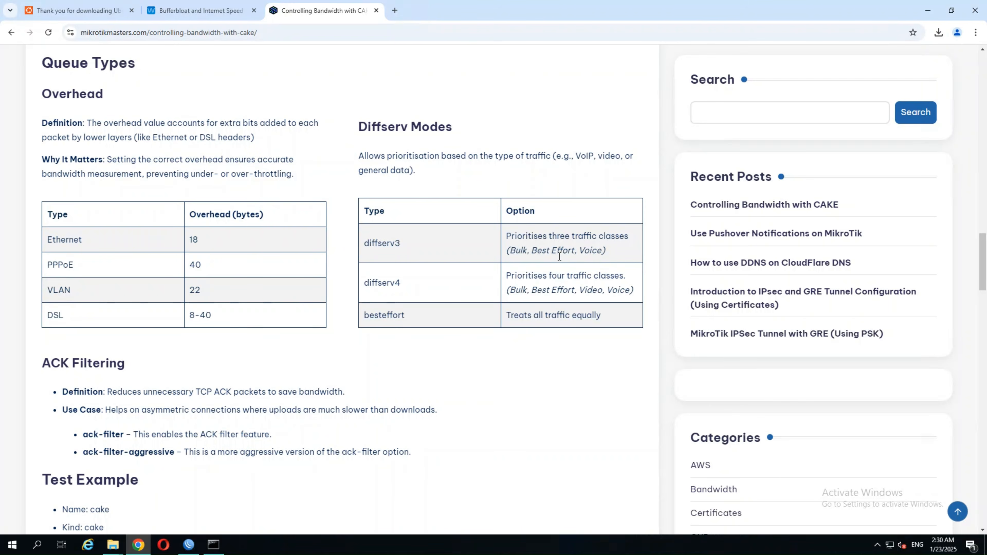
drag(531, 252, 602, 249)
click(619, 290)
Return to WinBox, set the cake queue type's Ack Filter to filter and save the queue type
click(189, 545)
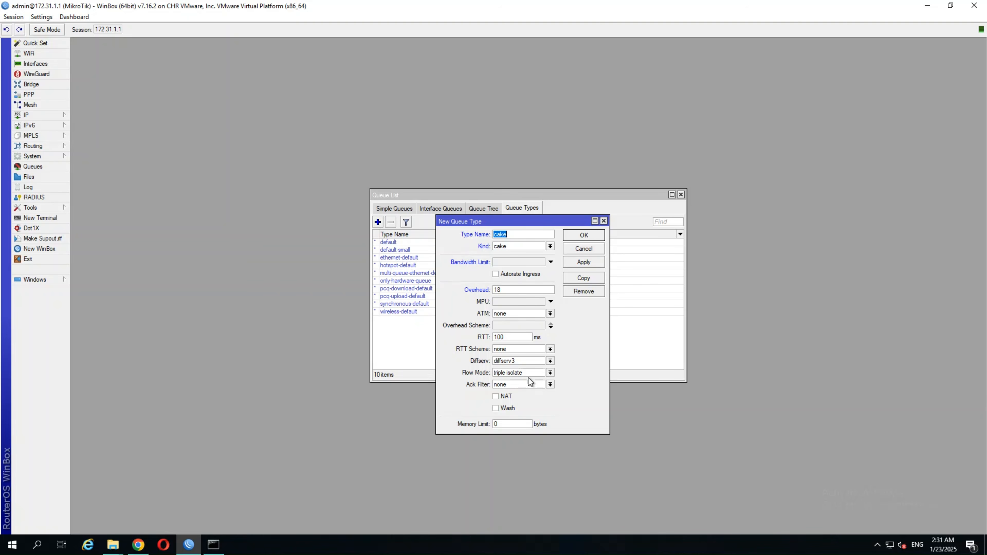
click(506, 385)
click(503, 385)
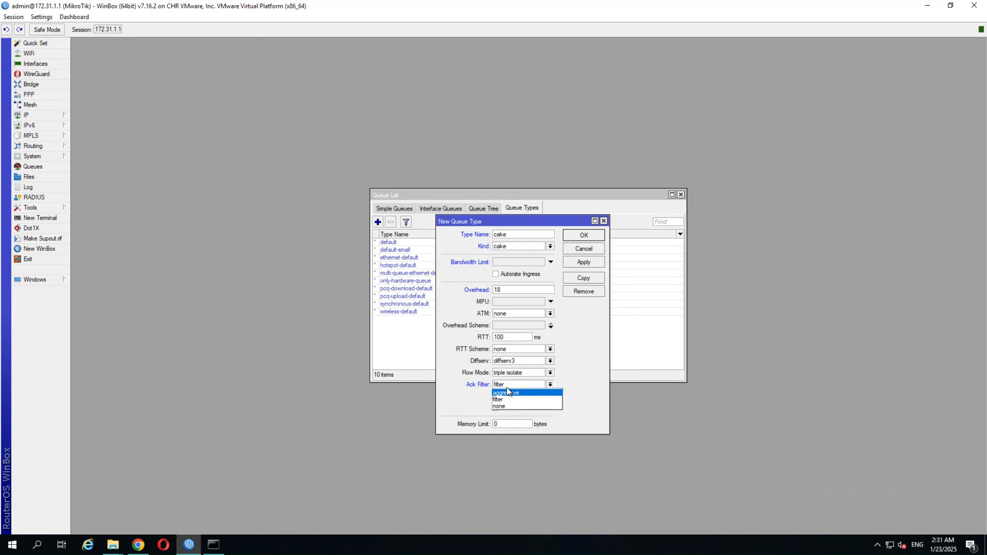
click(504, 399)
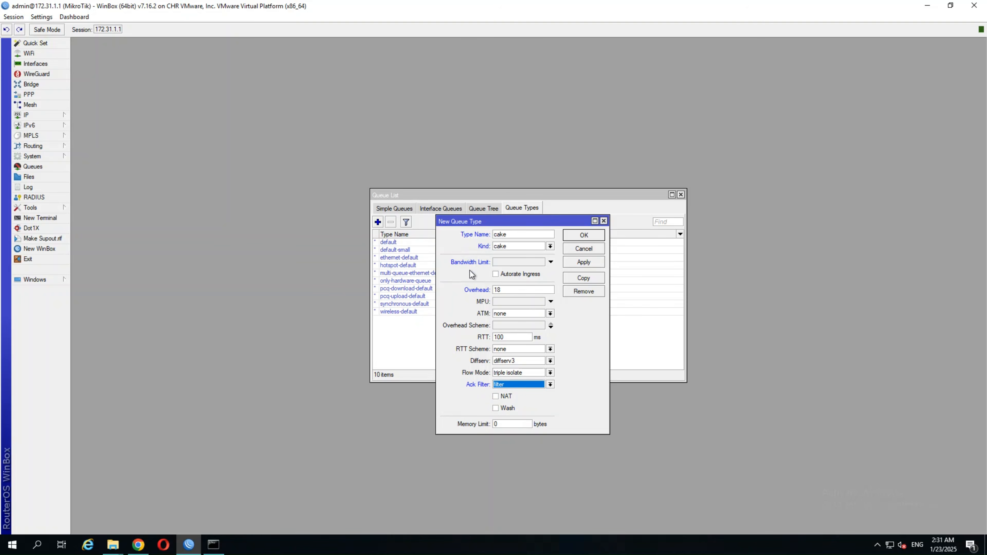
click(582, 237)
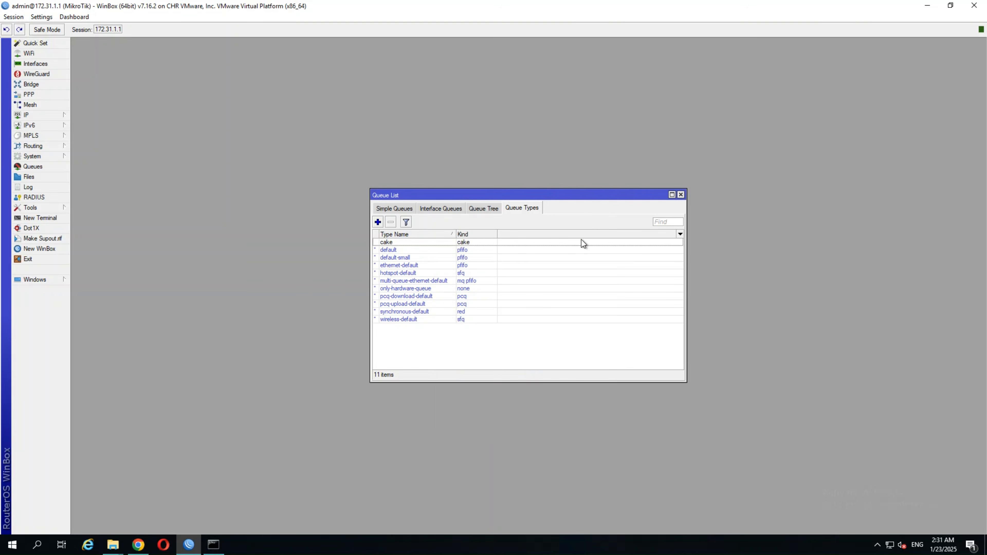
Start two new queue tree entries and arrange their windows side by side
click(475, 208)
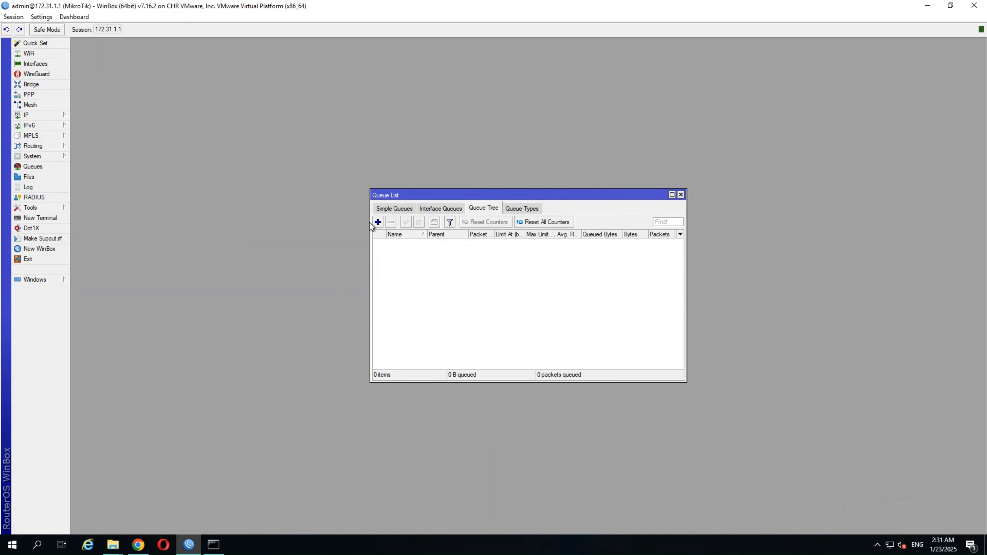
click(377, 221)
drag(315, 77, 320, 258)
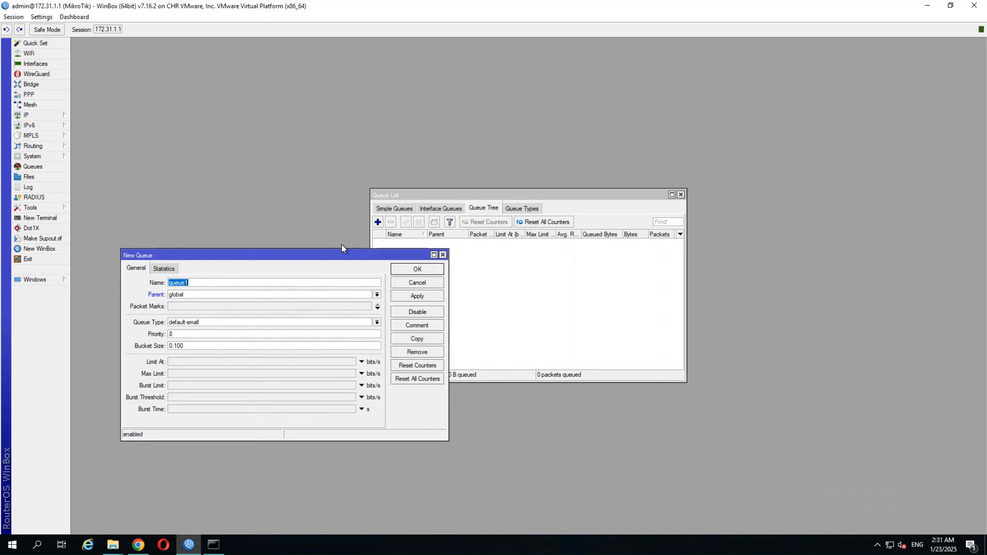
click(378, 222)
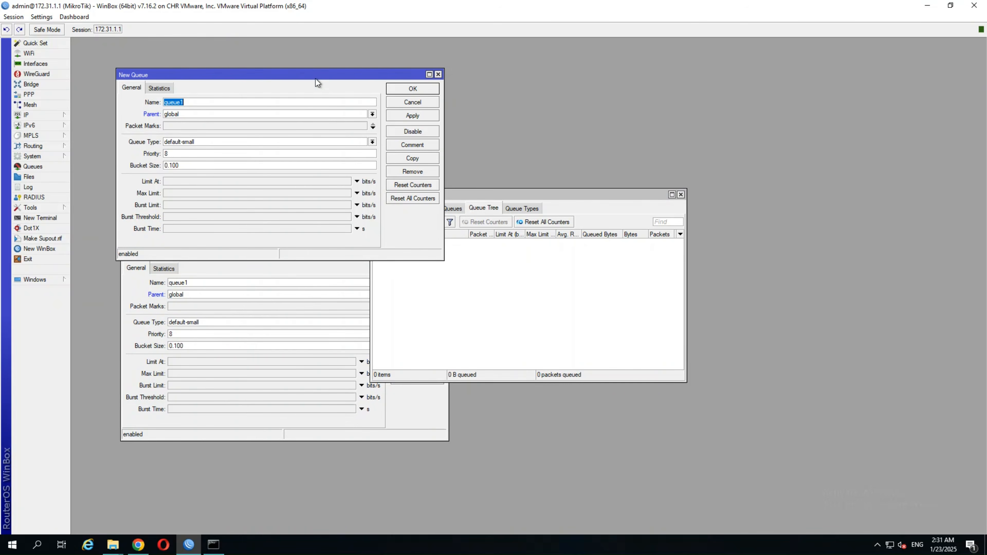
drag(316, 78, 658, 256)
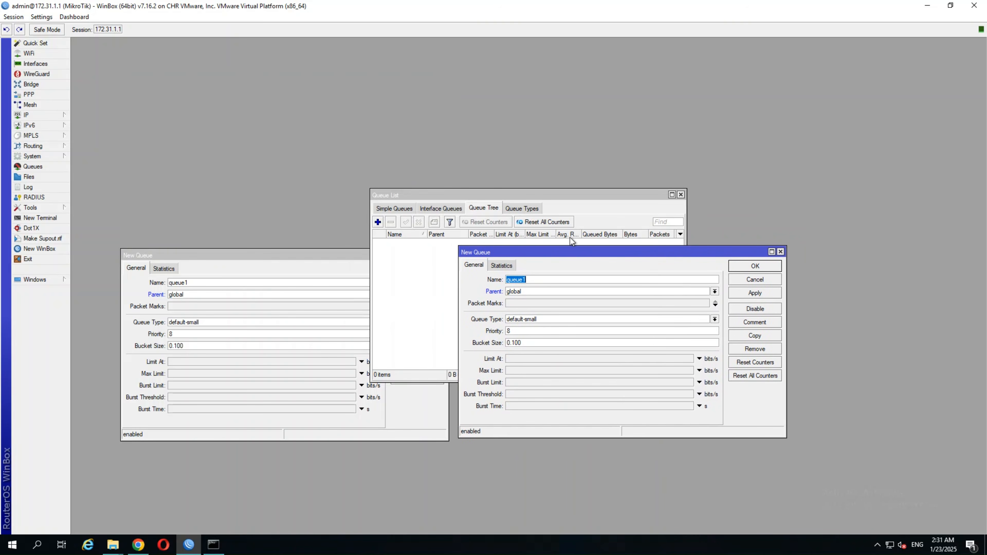
click(356, 253)
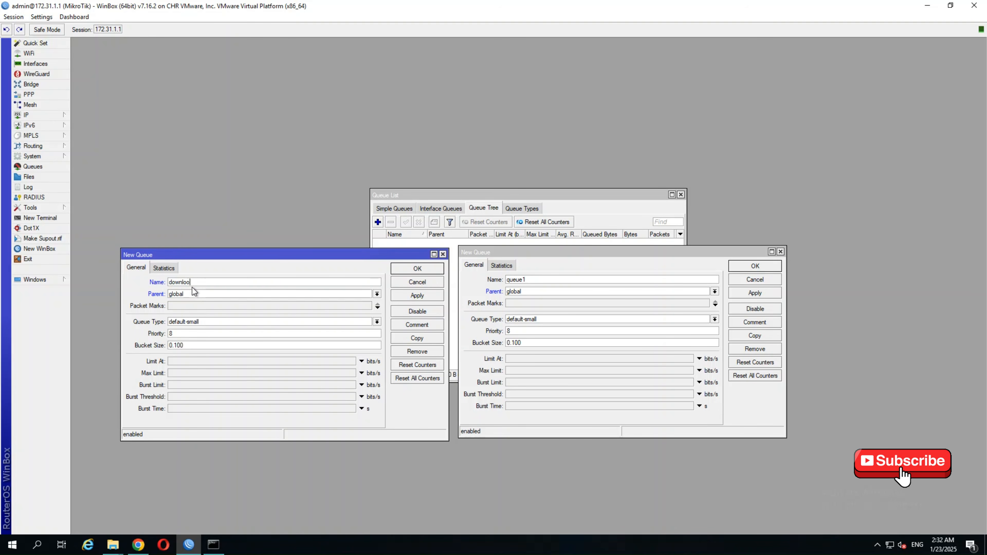
Name the two new queue tree entries download-default and upload-default
text(ad-default)
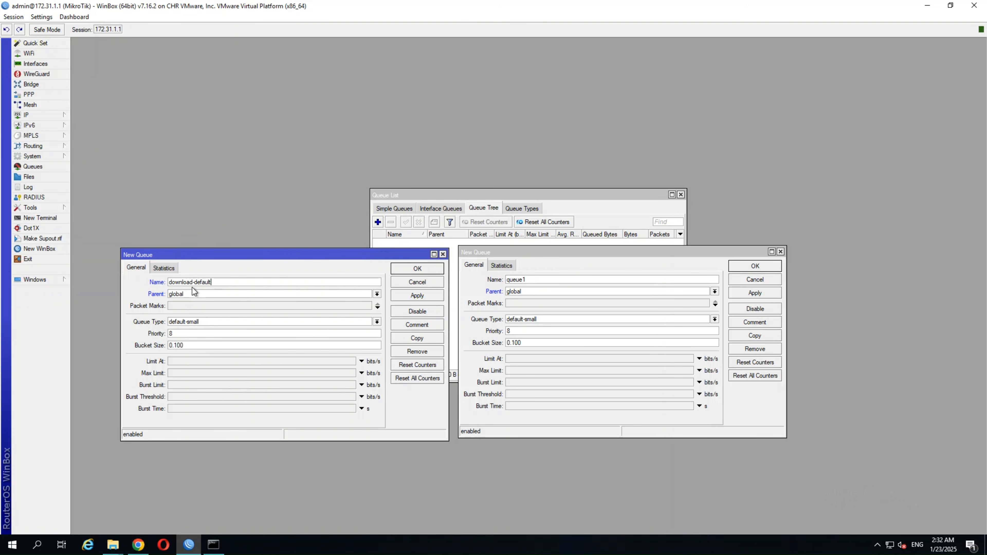
click(538, 283)
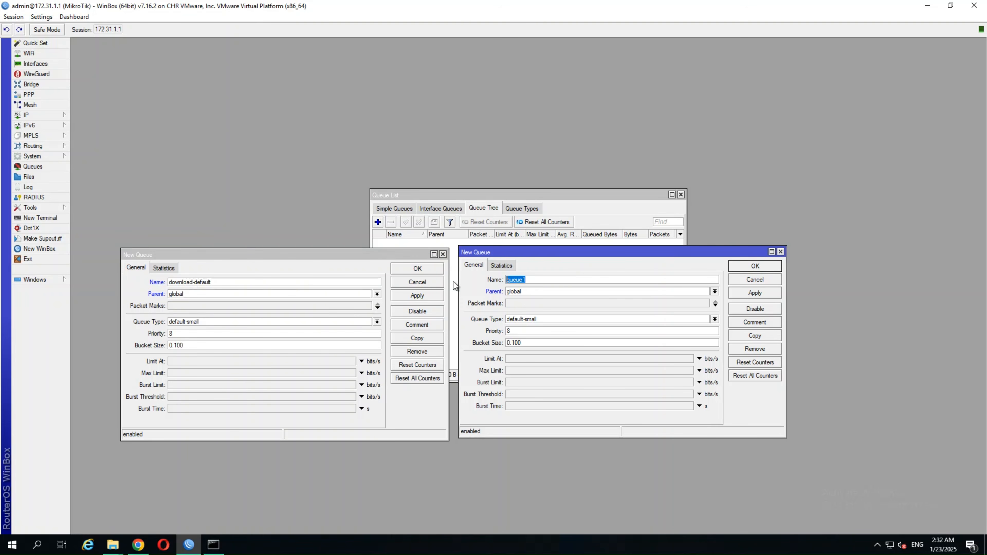
text(upload-default)
Assign packet mark USER01-DL to the download-default queue and USER01-UL to the upload-default queue
click(174, 306)
click(376, 305)
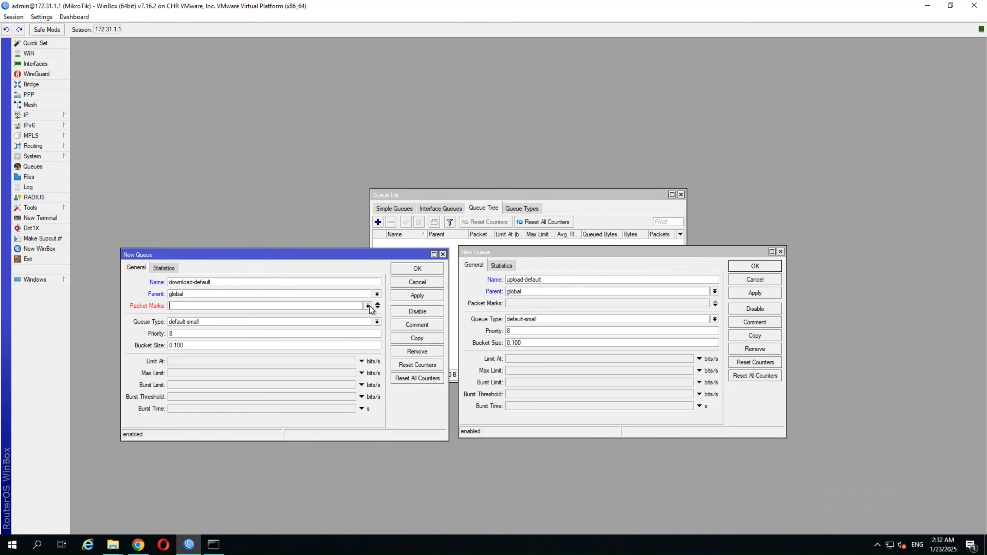
click(367, 307)
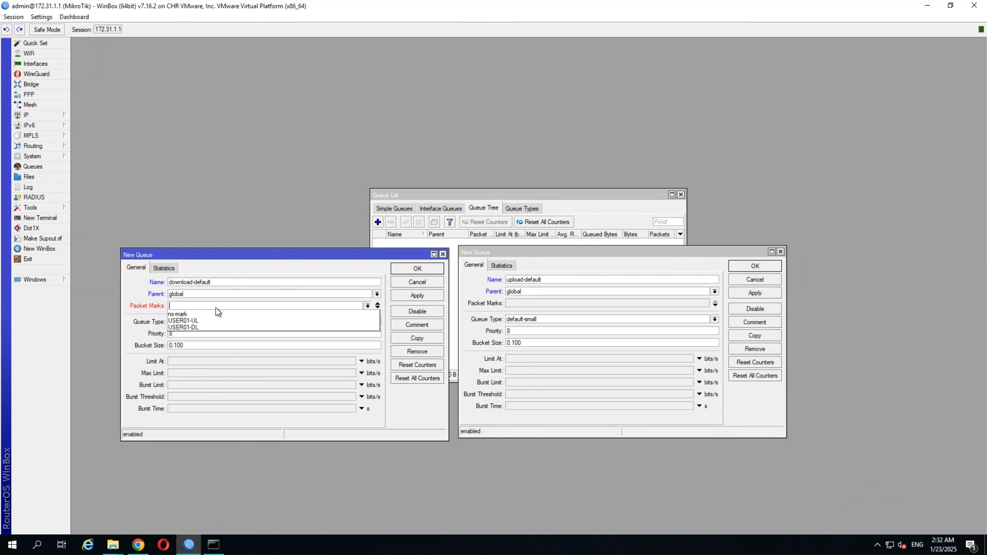
click(194, 327)
click(570, 307)
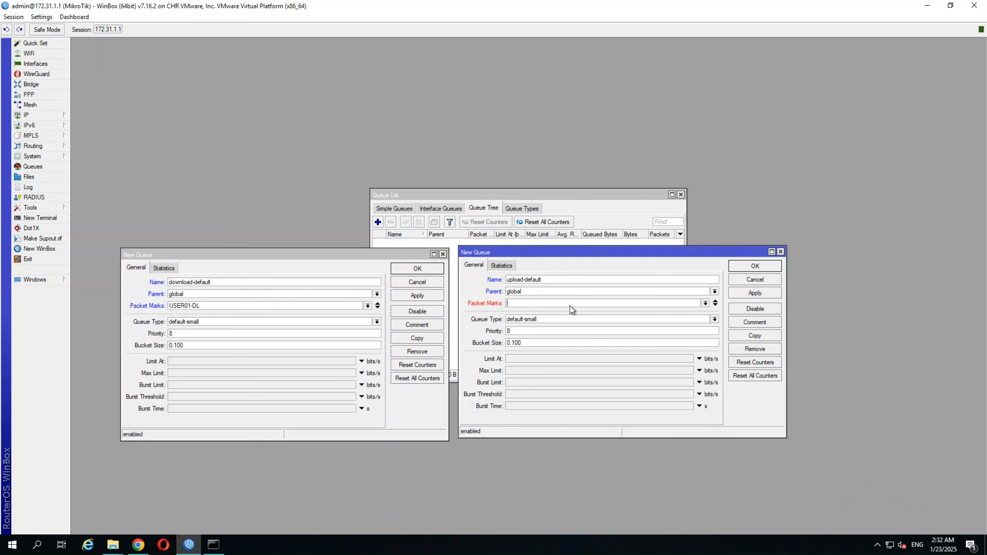
click(706, 303)
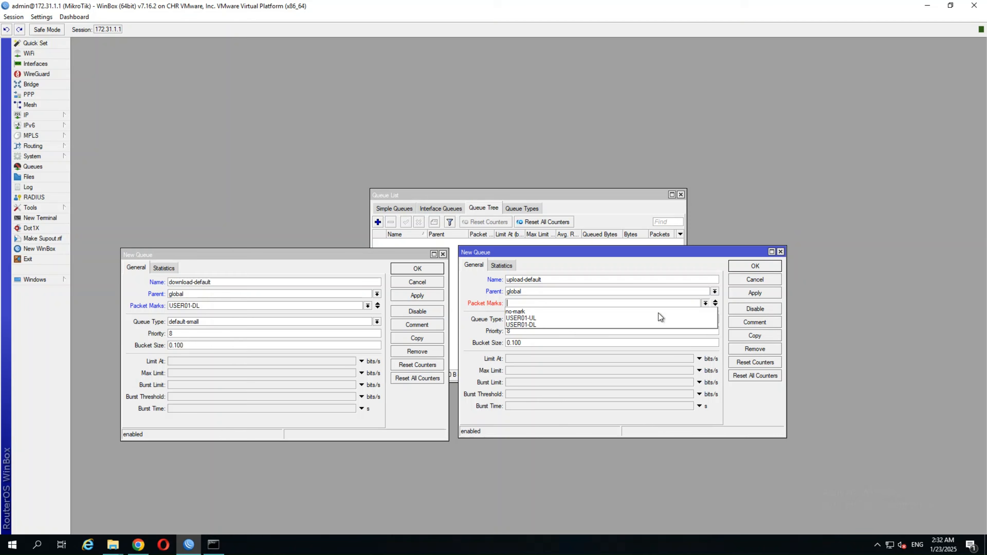
click(569, 319)
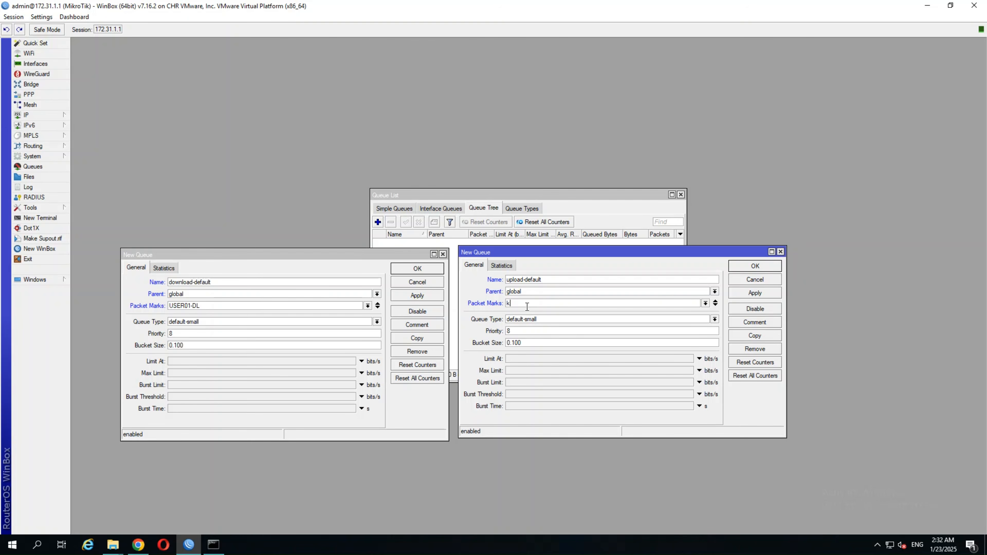
text(k)
click(705, 303)
click(606, 319)
Set the Max Limit of both the upload-default and download-default queues to 25M and save them
click(516, 370)
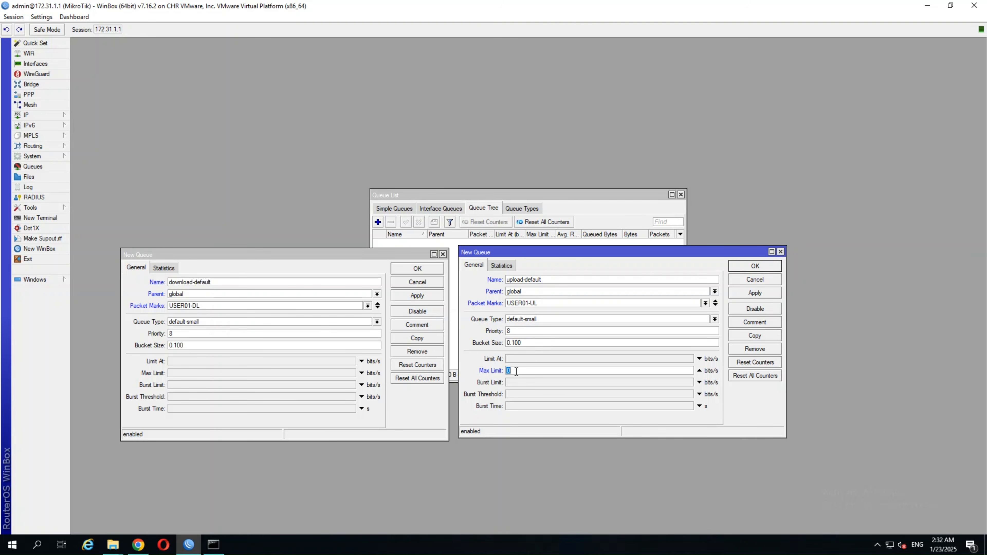
text(25M)
click(223, 377)
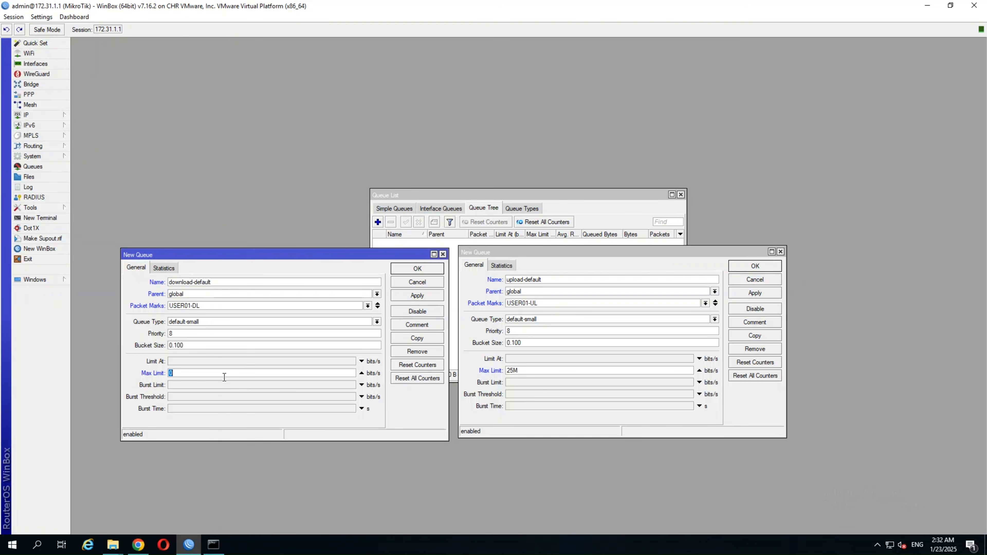
text(25M)
click(429, 268)
click(755, 266)
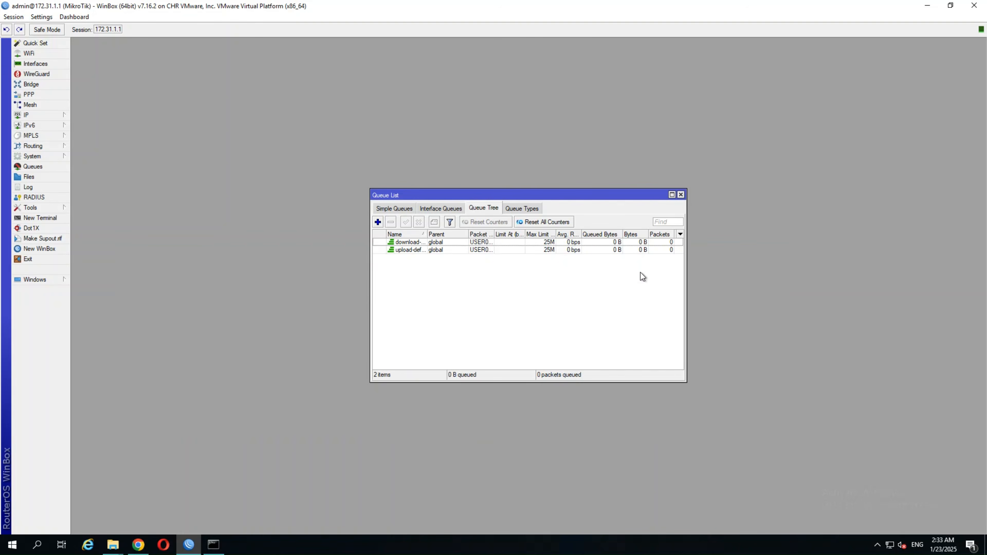
Open the download-default and upload-default queues and make a copy of each as a new queue
double_click(445, 242)
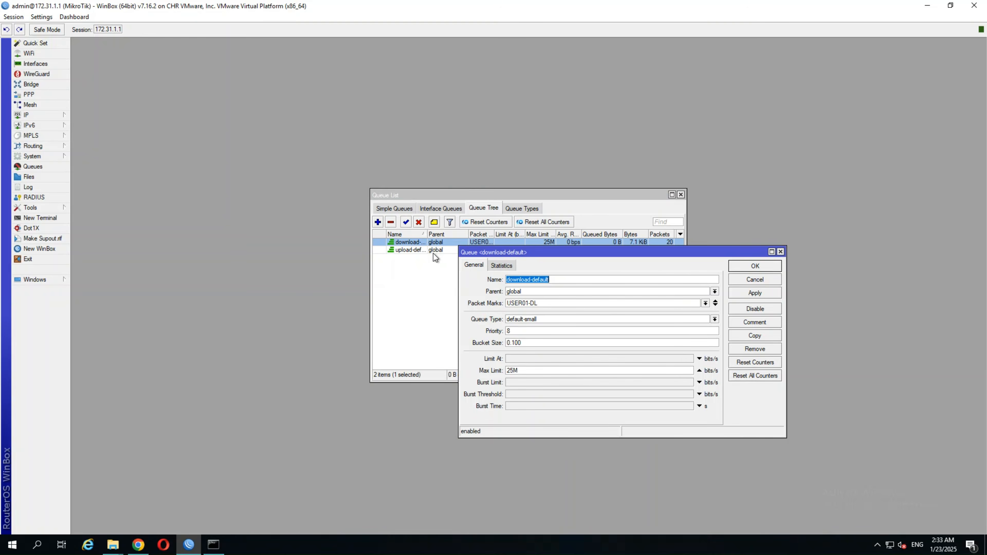
double_click(433, 253)
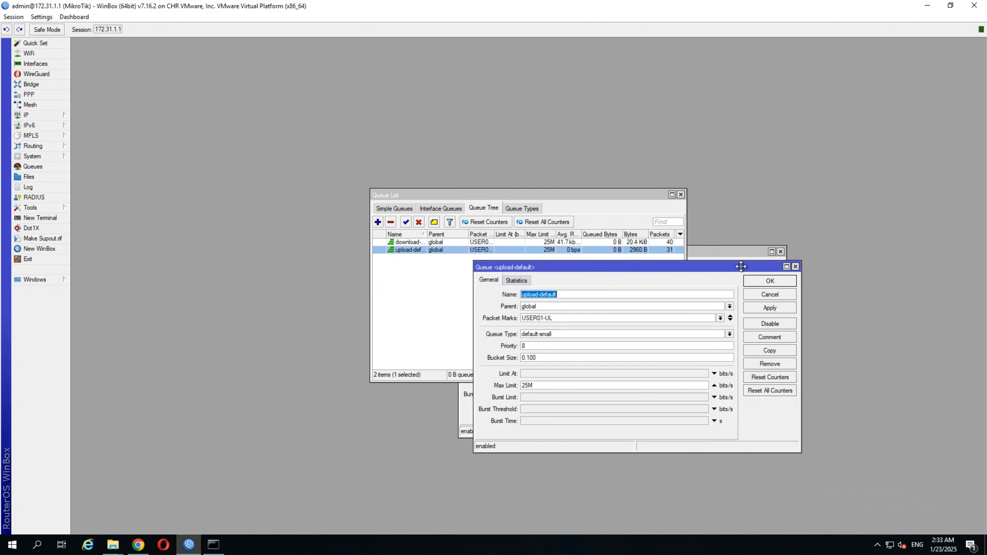
drag(574, 268, 797, 279)
click(714, 260)
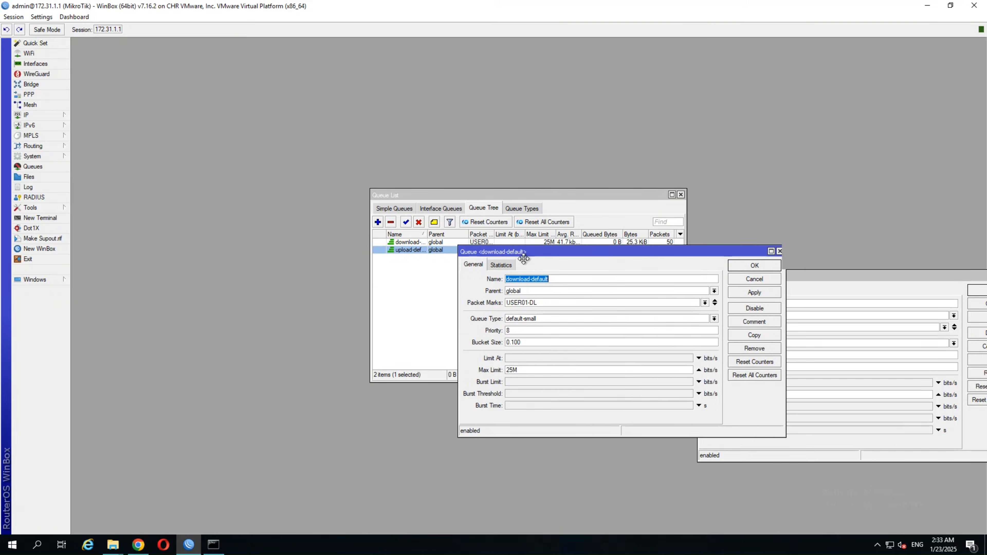
drag(715, 252, 521, 284)
click(562, 367)
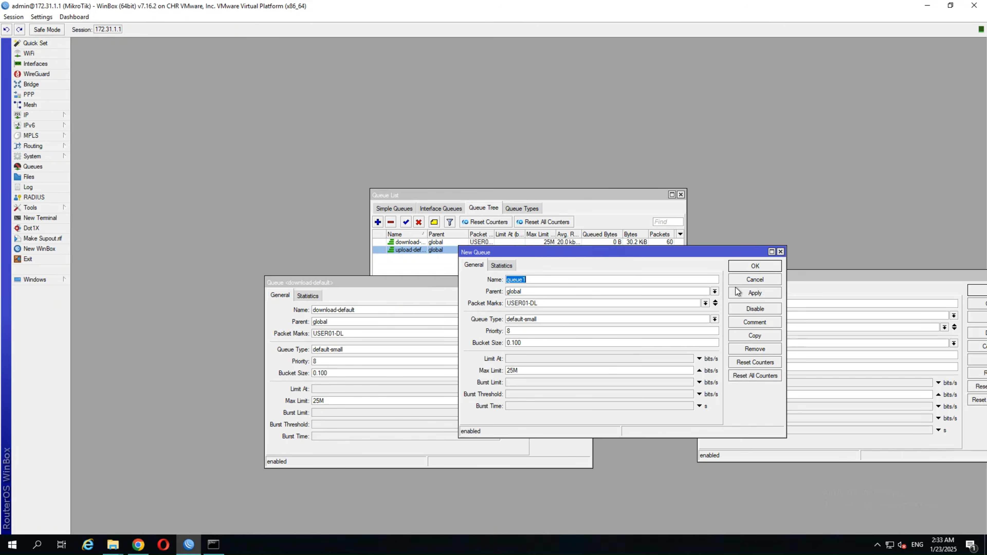
drag(833, 281, 661, 296)
click(822, 375)
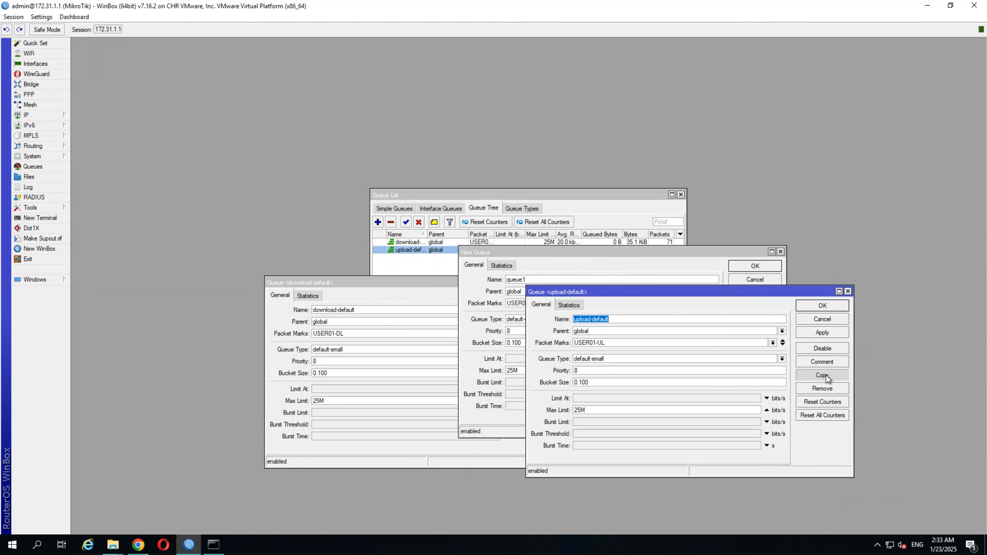
Close the two original default queue windows and arrange the two copied queues side by side
click(360, 282)
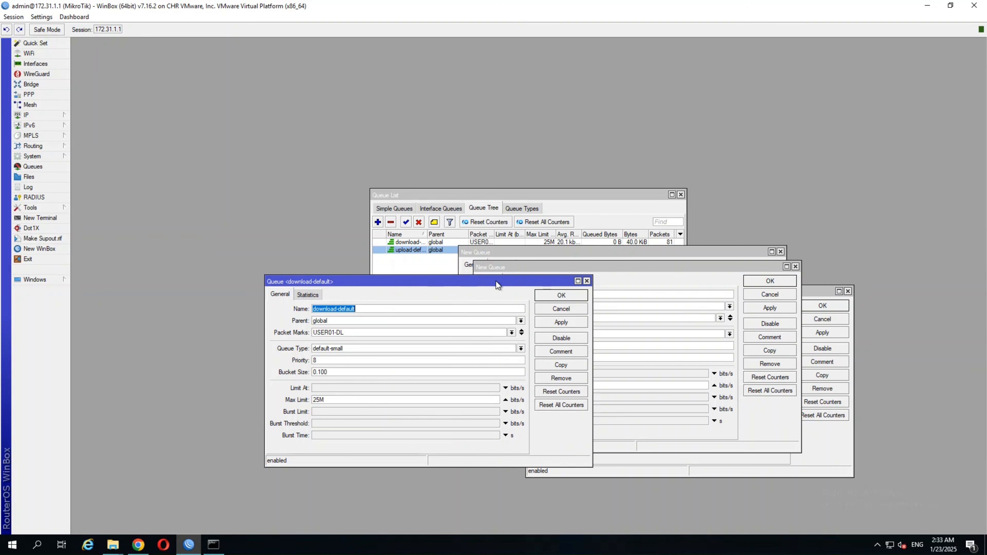
click(588, 281)
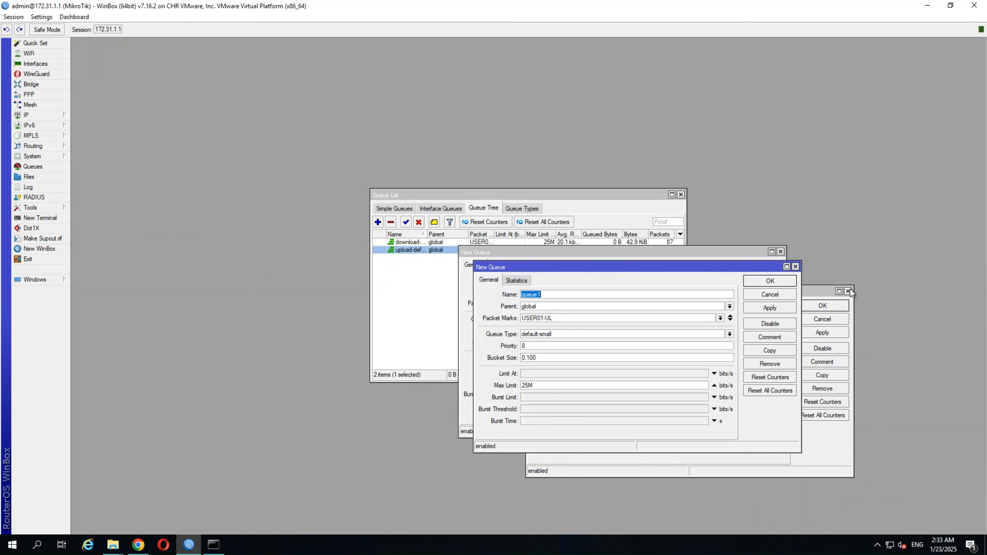
click(849, 291)
drag(597, 266, 727, 251)
drag(533, 255, 234, 297)
Name the copied USER01-DL queue download-cake and the copied USER01-UL queue upload-cake
click(325, 289)
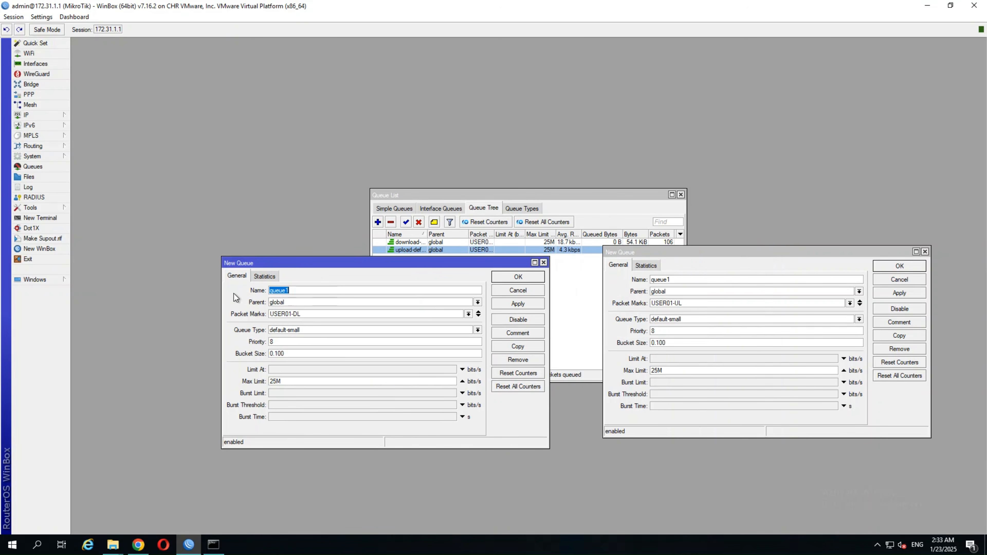
text(download-cake)
click(618, 284)
text(up)
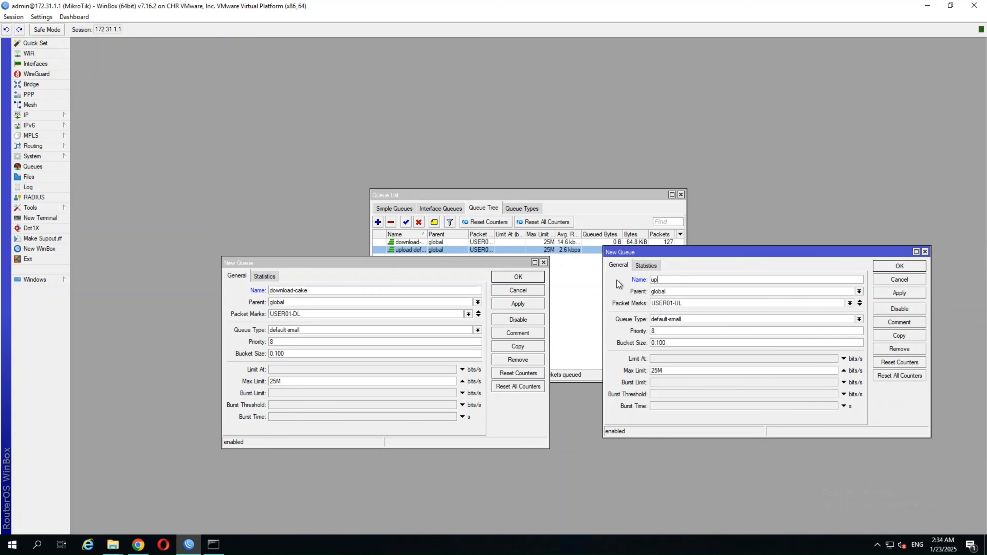
text(load-cake)
Set the queue type of both upload-cake and download-cake to cake and save the two queues
click(673, 321)
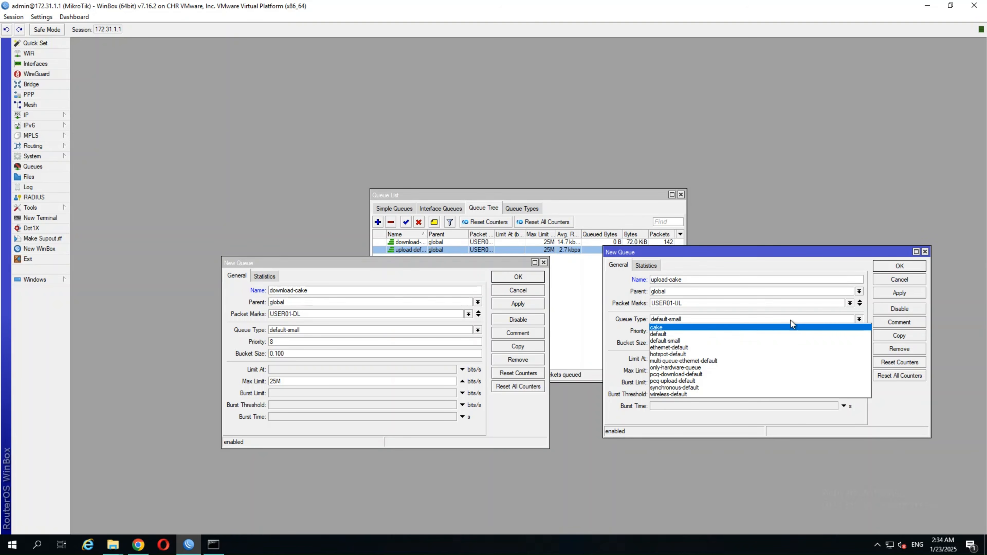
click(702, 329)
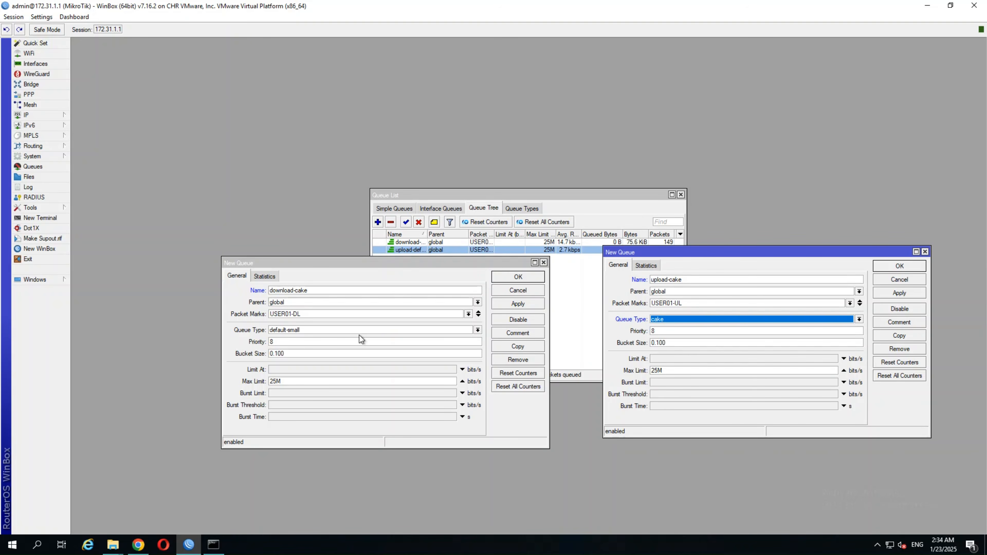
click(311, 347)
click(331, 330)
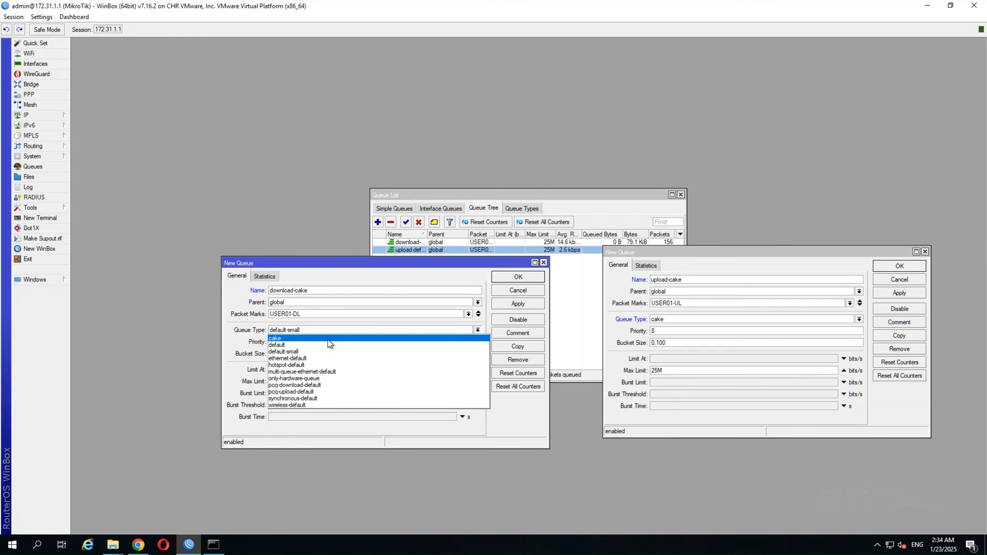
click(327, 338)
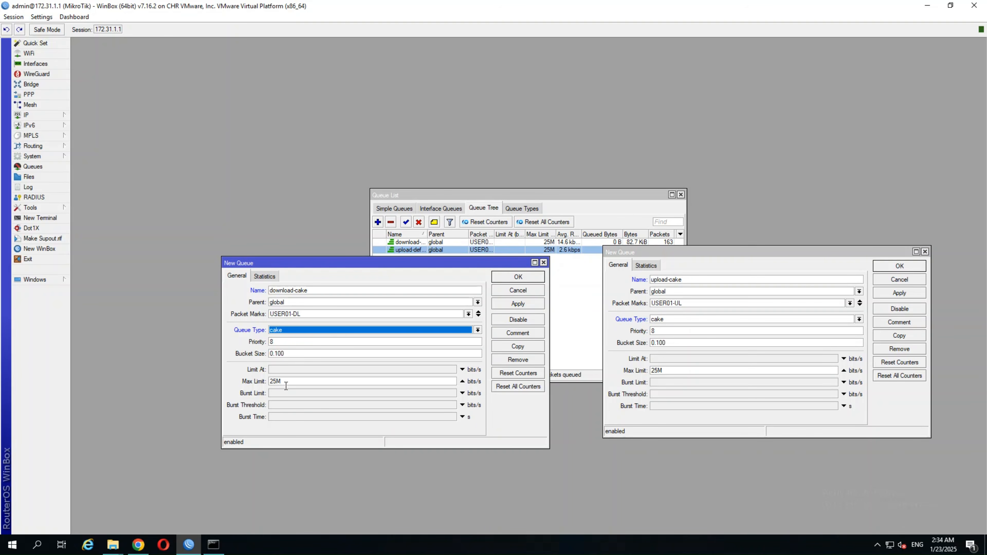
click(500, 278)
click(918, 269)
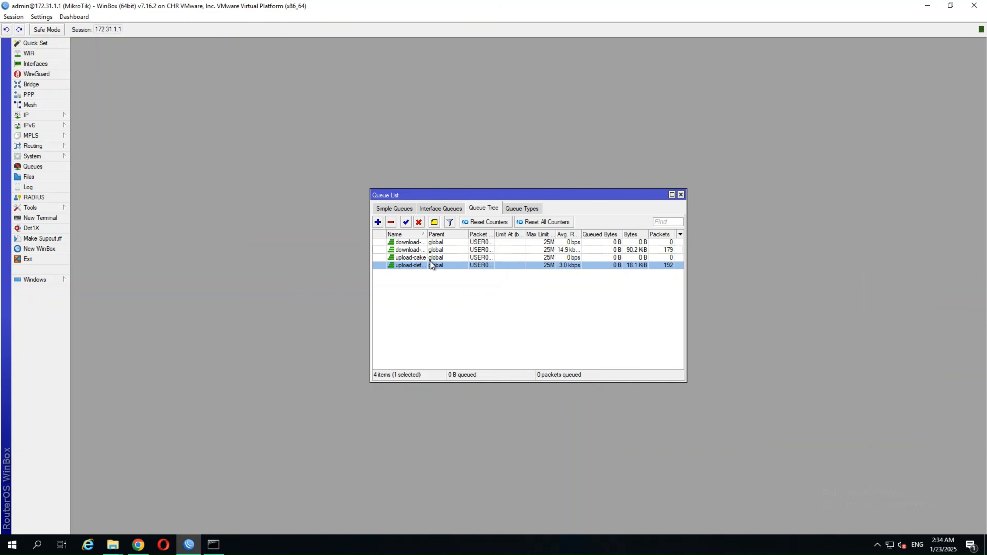
Disable the download-cake and upload-cake queues, and widen the queue tree's Name and Packet Marks columns
drag(428, 235, 458, 235)
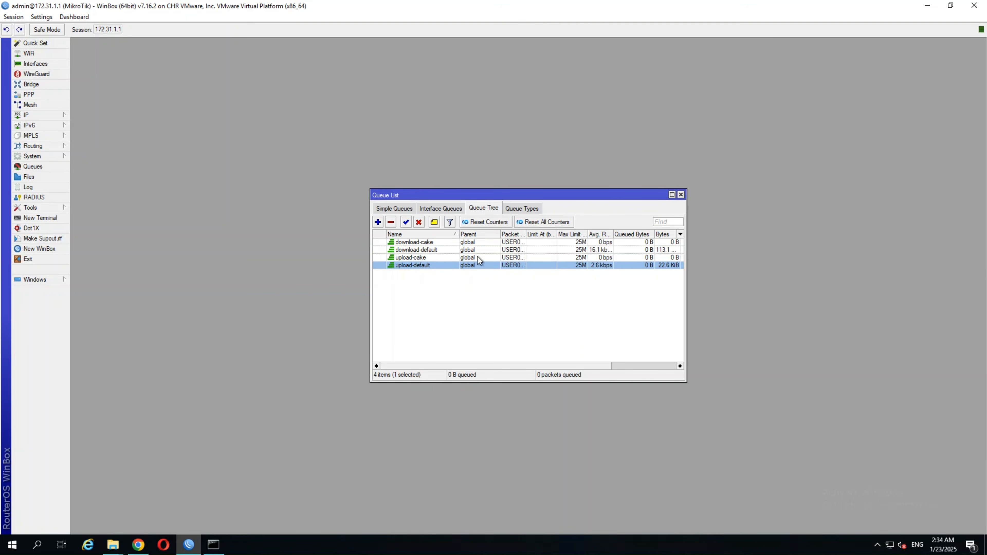
click(415, 257)
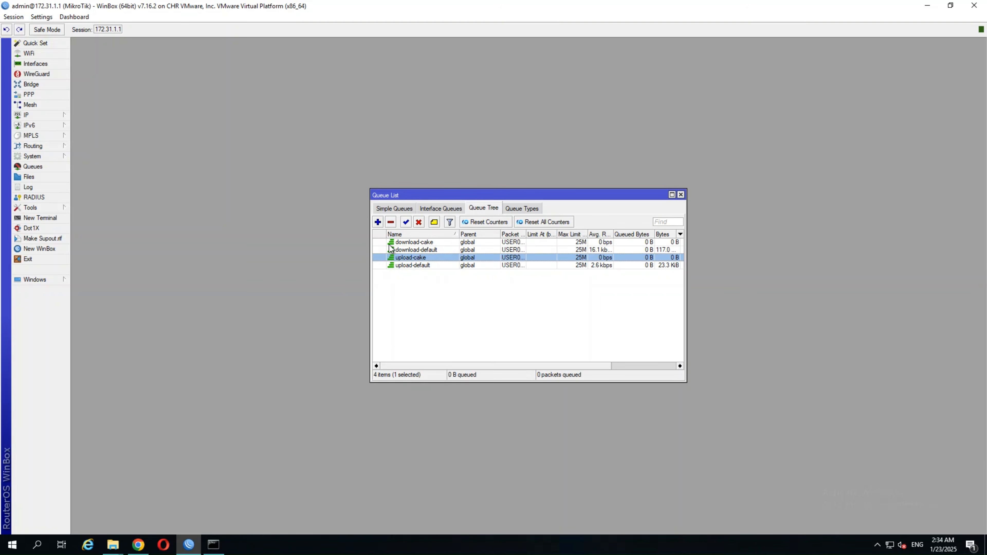
ctrl+click(426, 243)
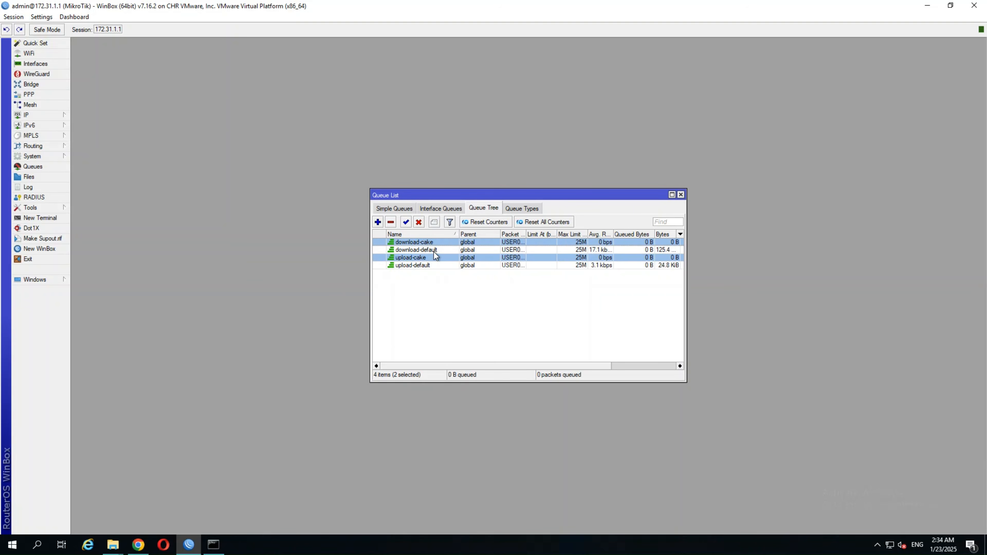
click(419, 222)
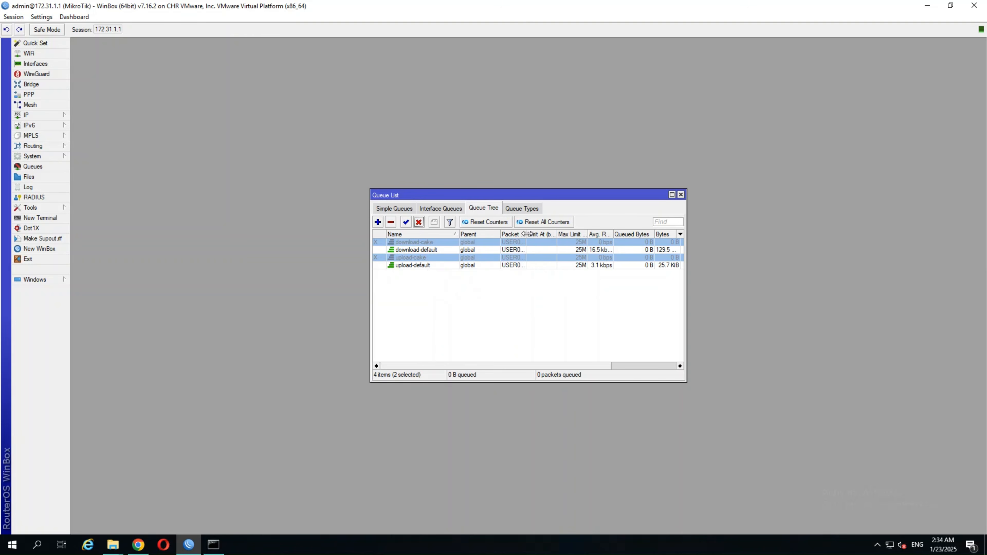
drag(526, 234, 546, 233)
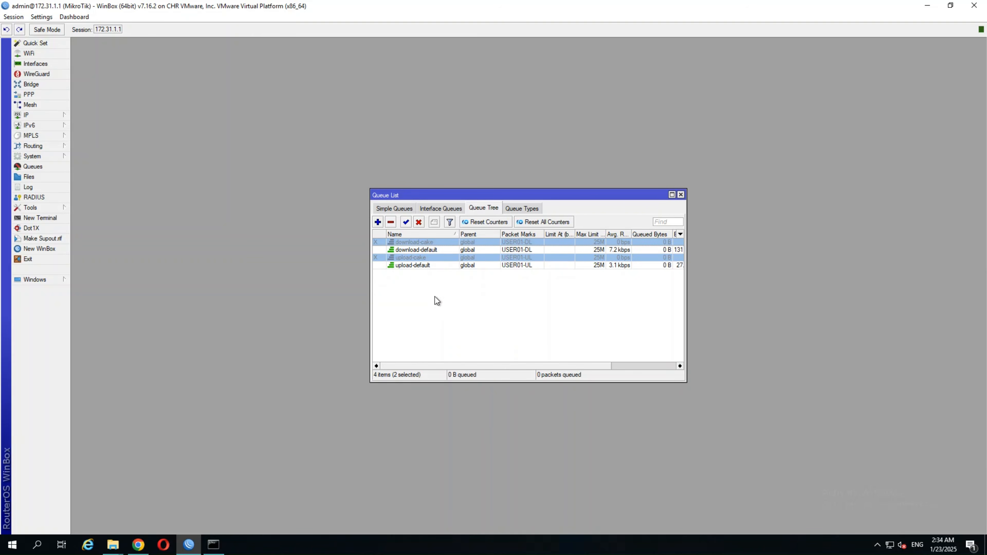
drag(462, 197, 335, 121)
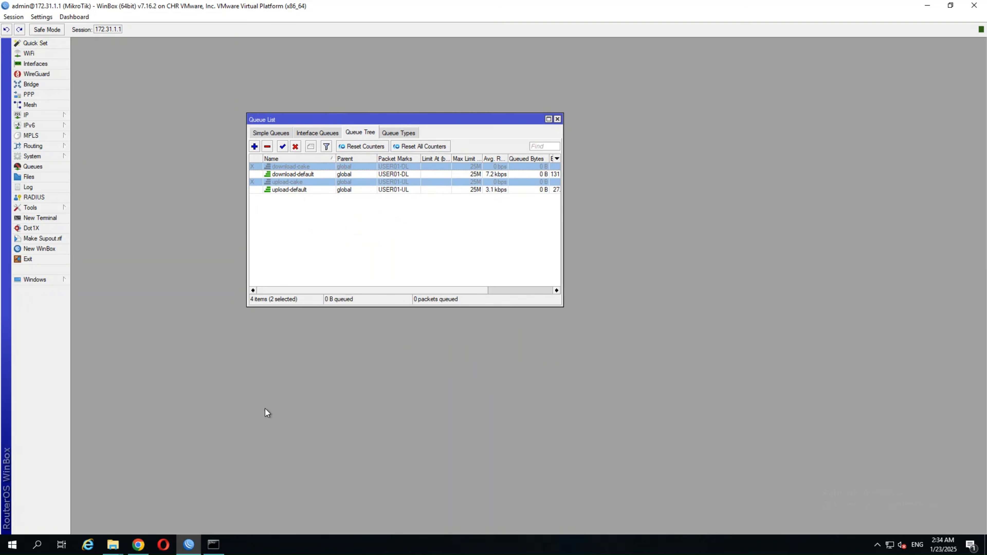
Switch to Command Prompt, review and run iperf3 -c 10.200.22.253 -t 600 -b 100M -R, and move its window clear of the queue list
click(212, 545)
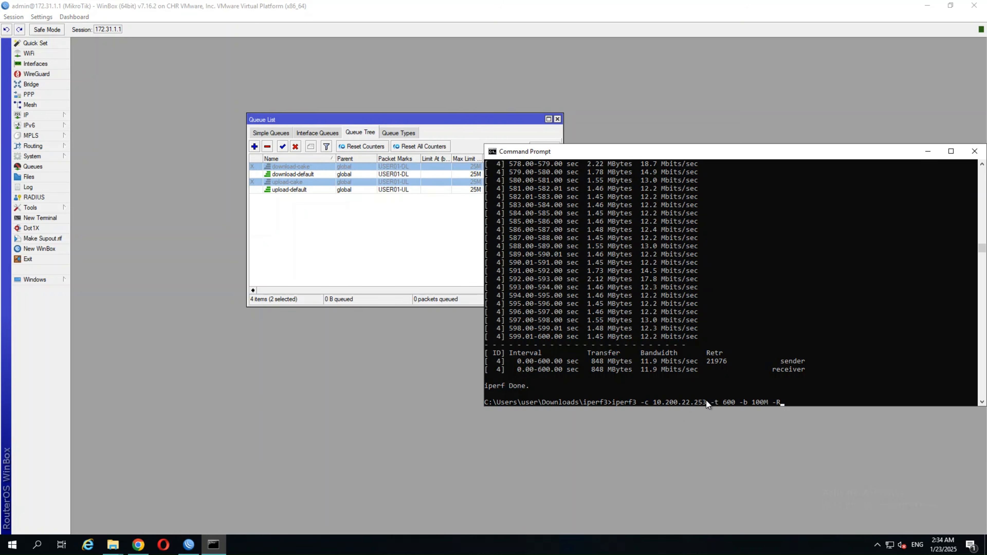
drag(707, 401, 660, 402)
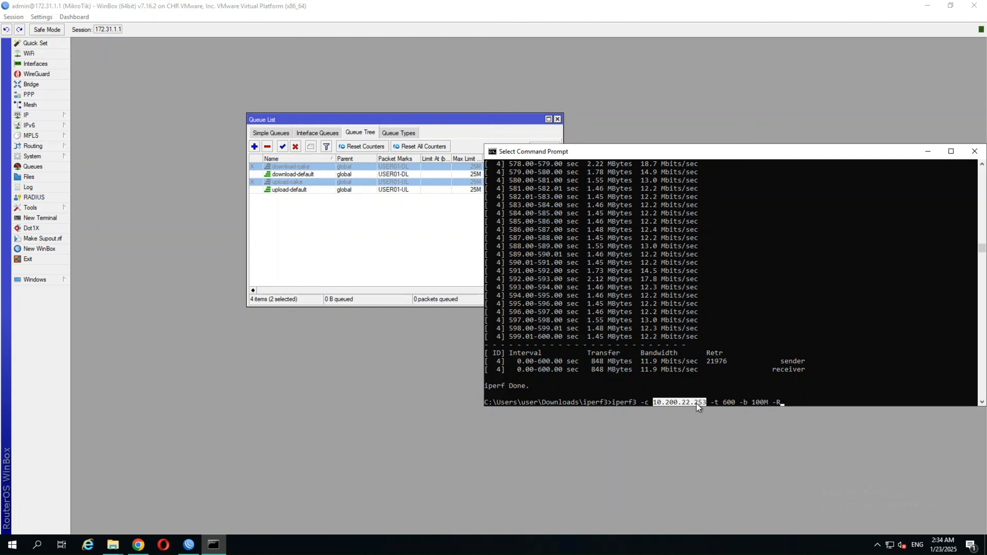
drag(649, 403, 708, 402)
click(715, 403)
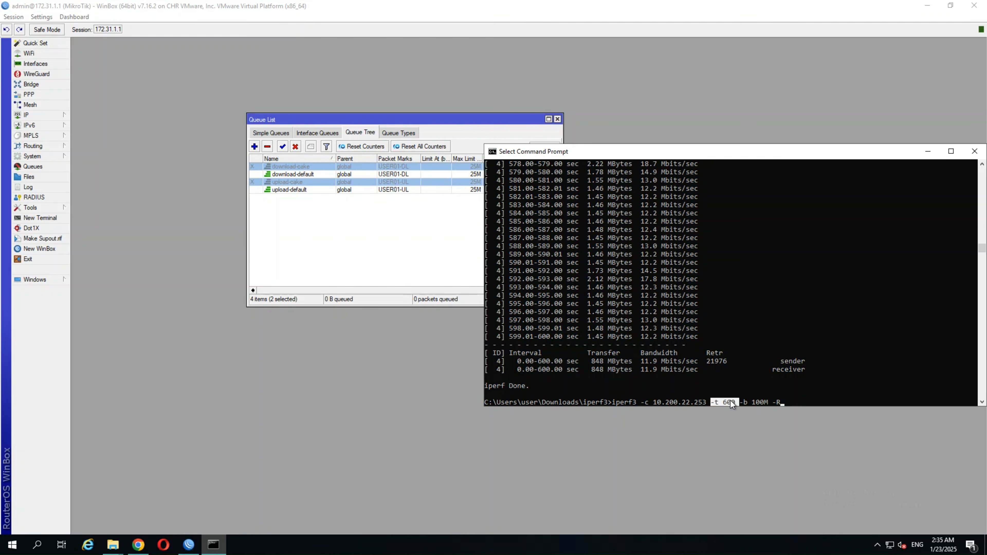
click(745, 403)
drag(754, 403, 767, 403)
click(719, 391)
key(Return)
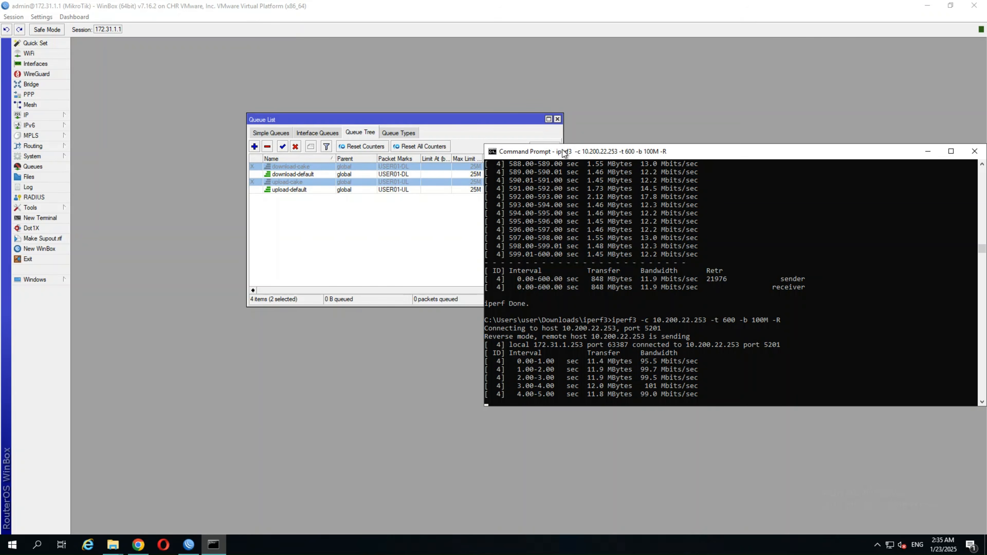
drag(565, 151, 509, 235)
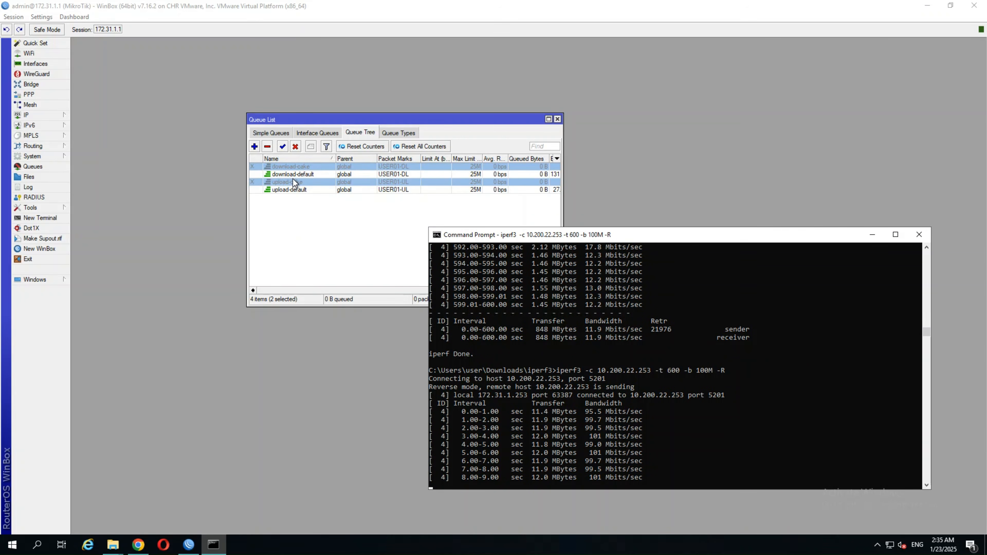
Set the queue type of both the download-default and upload-default queues to default and save the changes
click(342, 174)
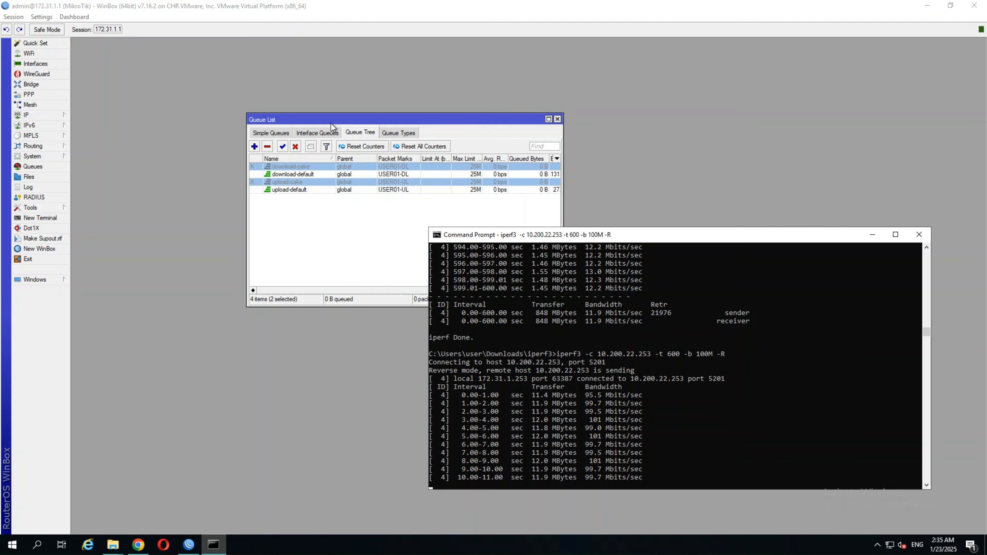
double_click(387, 175)
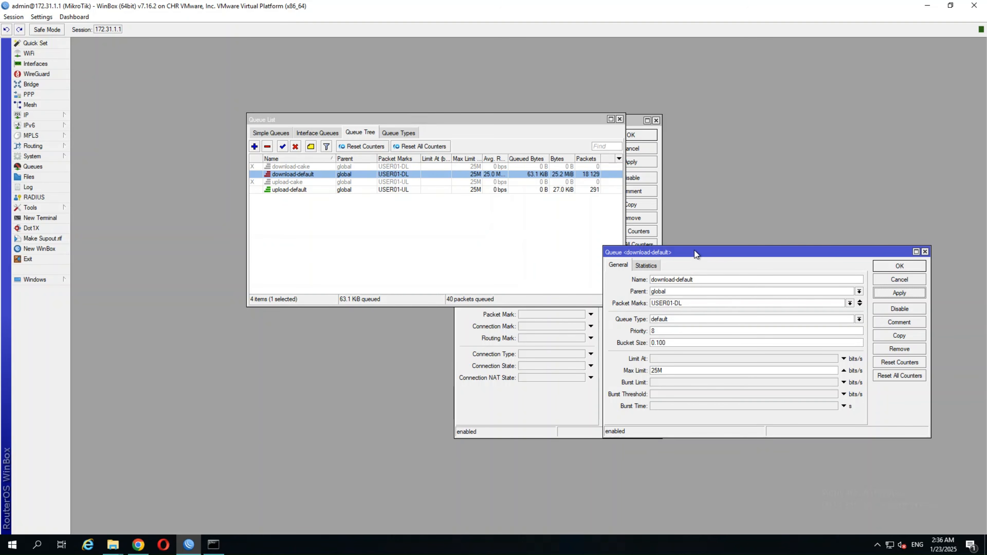
drag(694, 251, 540, 272)
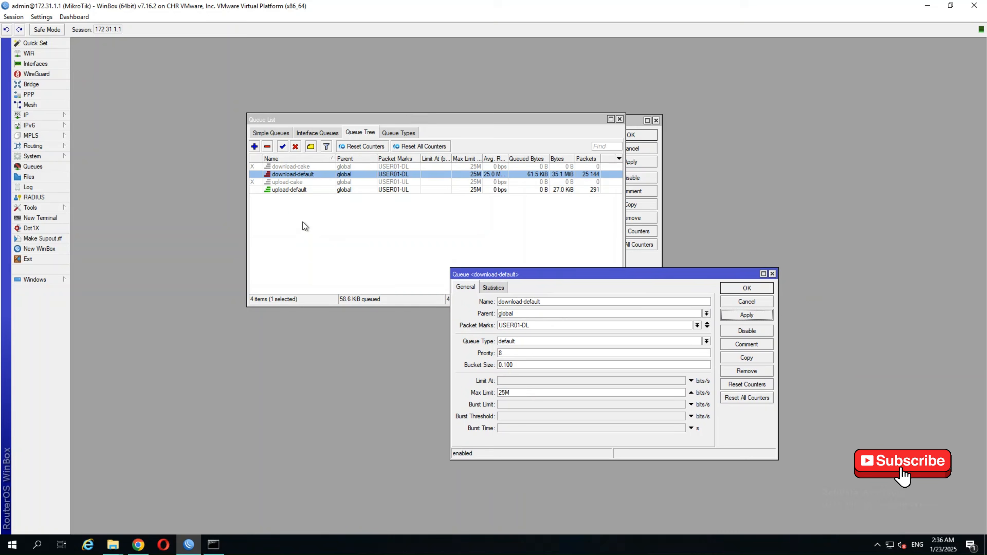
double_click(290, 190)
click(748, 321)
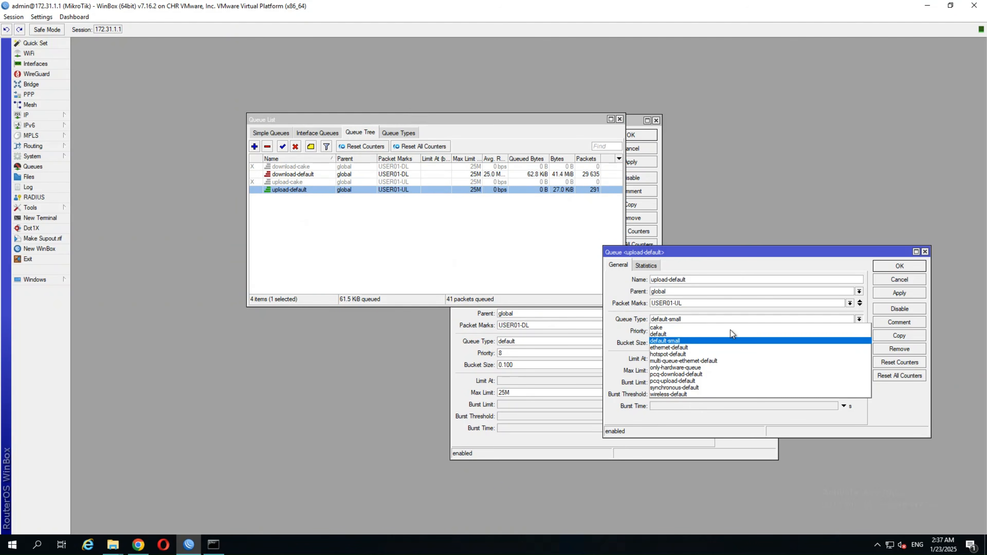
click(762, 331)
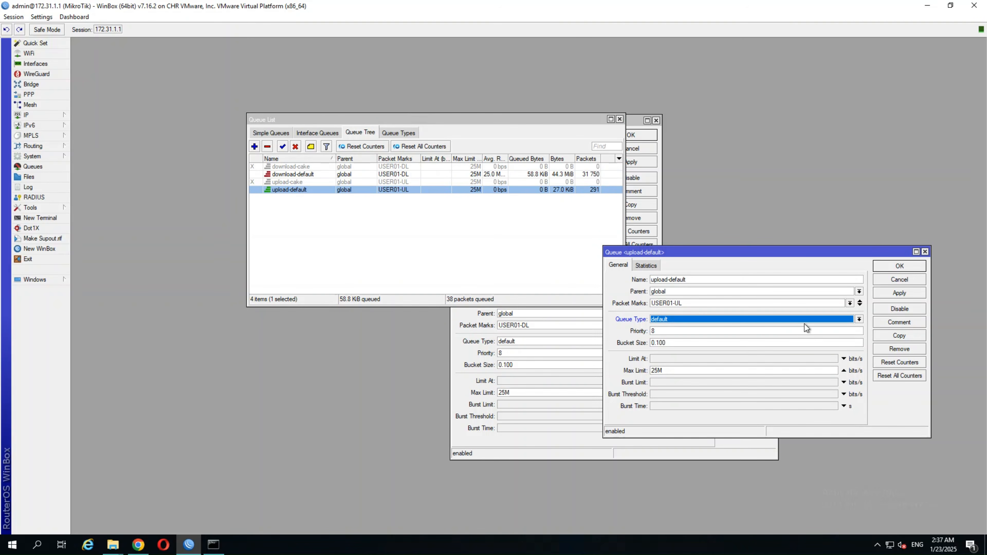
click(901, 295)
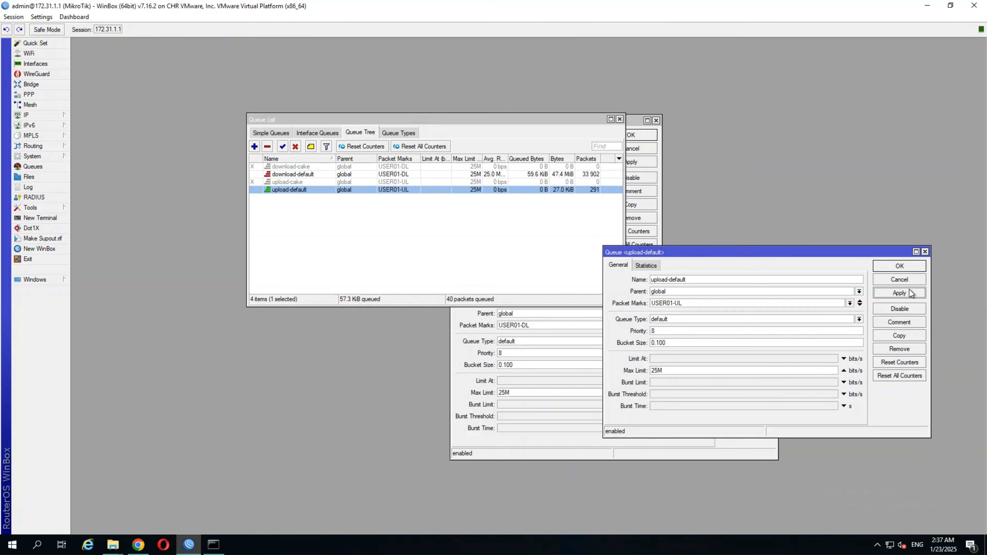
click(891, 268)
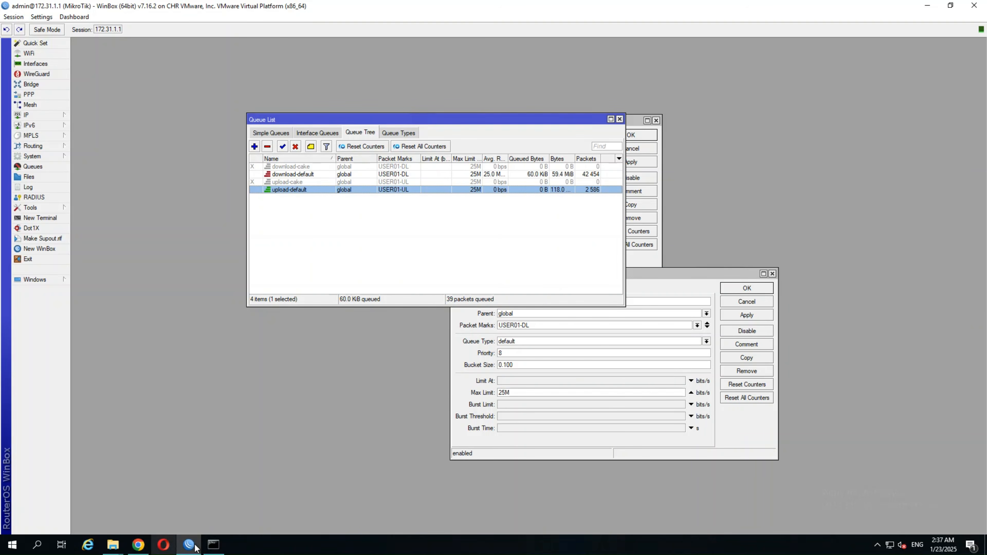
Switch to Command Prompt, stop the running test and restart it with iperf3 -c 10.200.22.253 -t 600 -b 100M -R
click(213, 544)
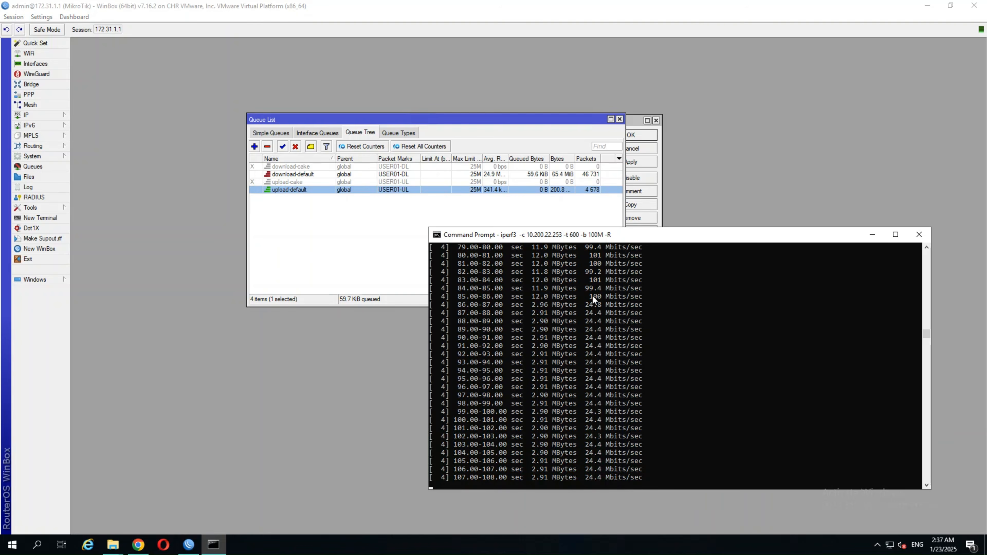
click(637, 353)
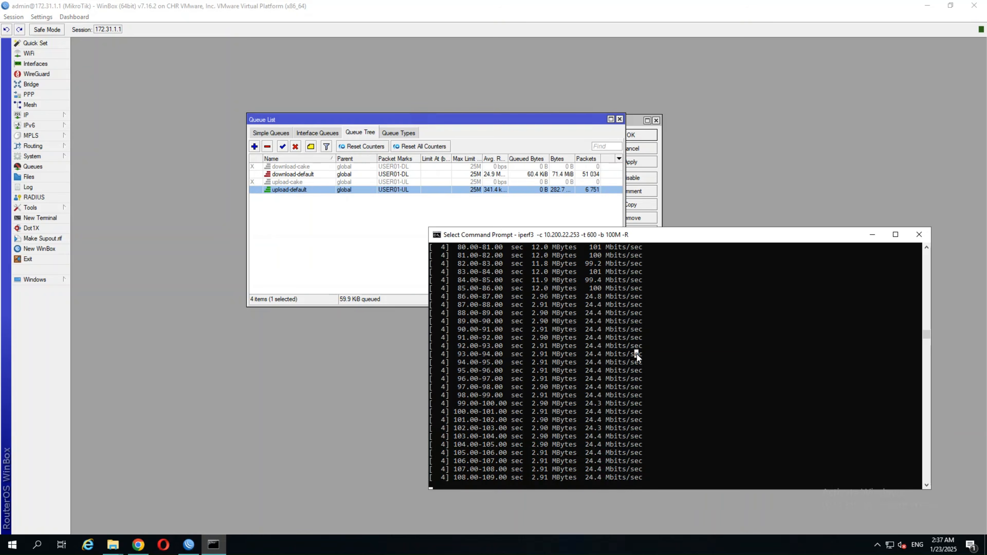
right_click(637, 355)
key(ctrl+c)
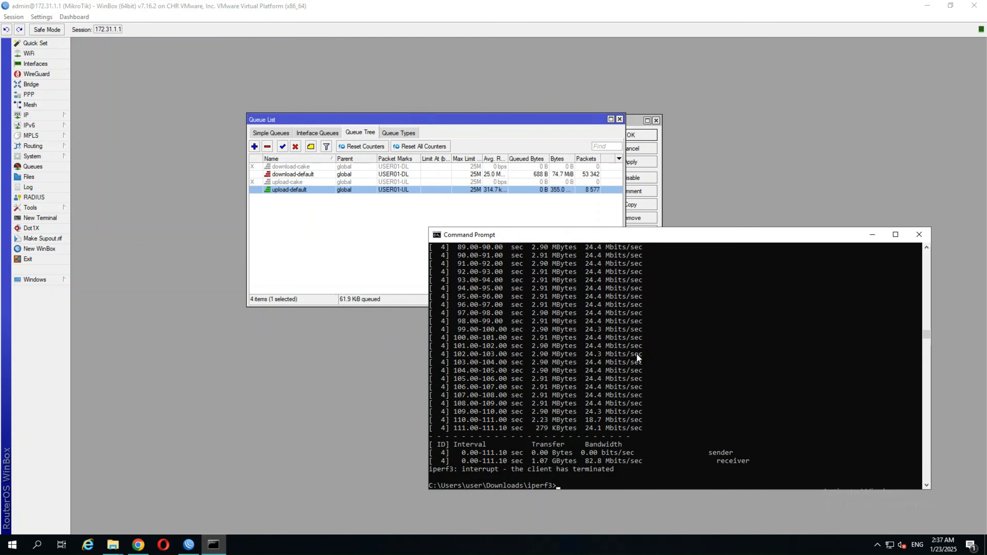
key(Up)
key(Return)
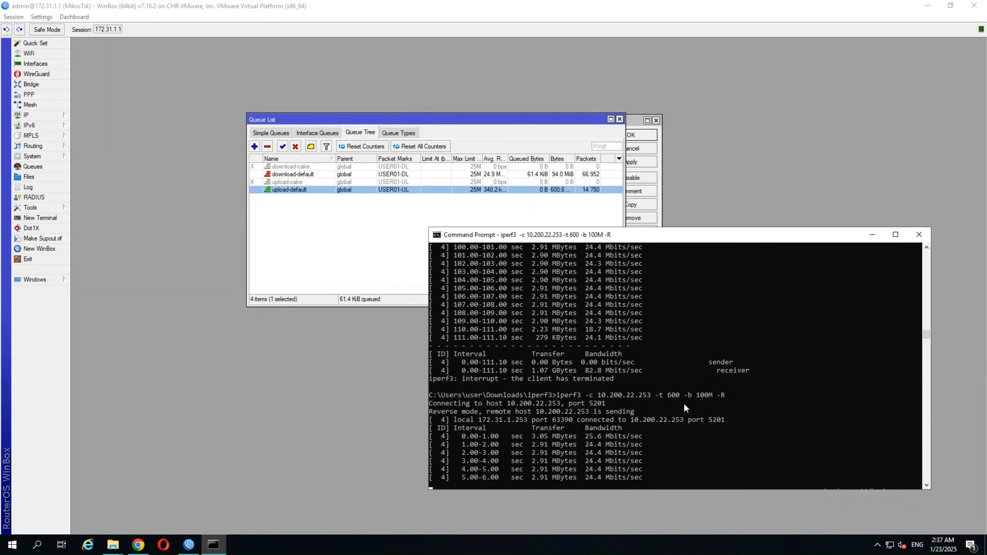
drag(708, 386, 693, 387)
right_click(715, 422)
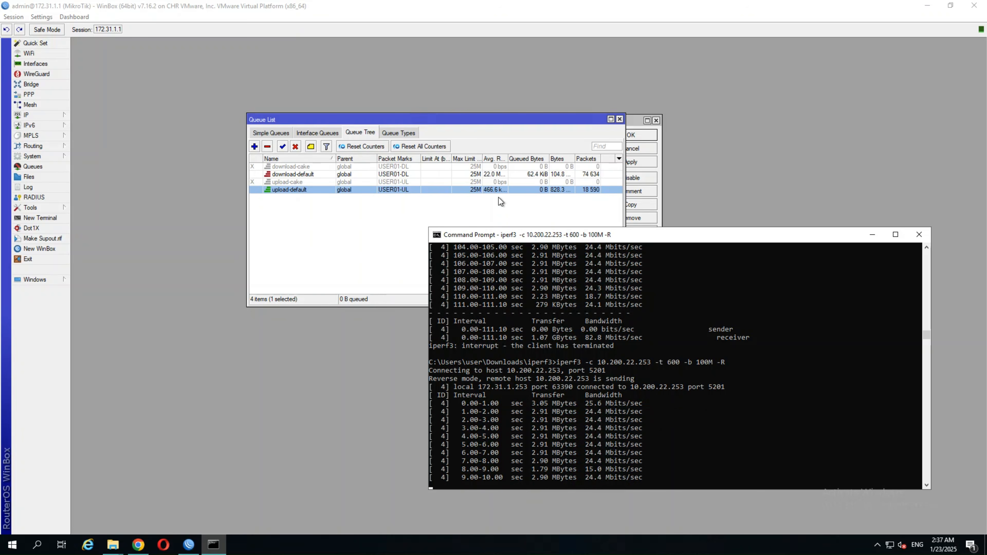
Disable the download-default queue in WinBox, check the iperf3 bandwidth without it, and enable the queue again
double_click(307, 175)
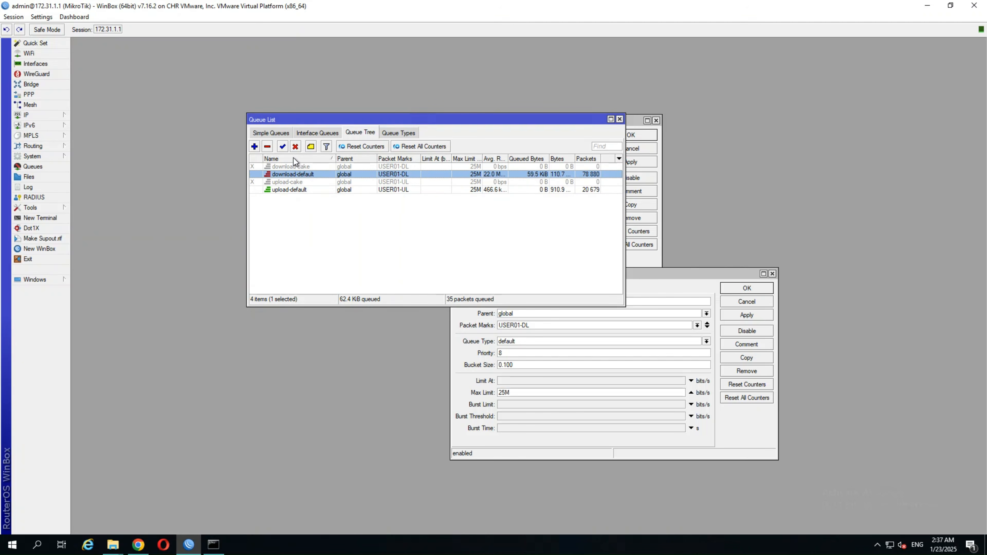
click(296, 147)
click(216, 545)
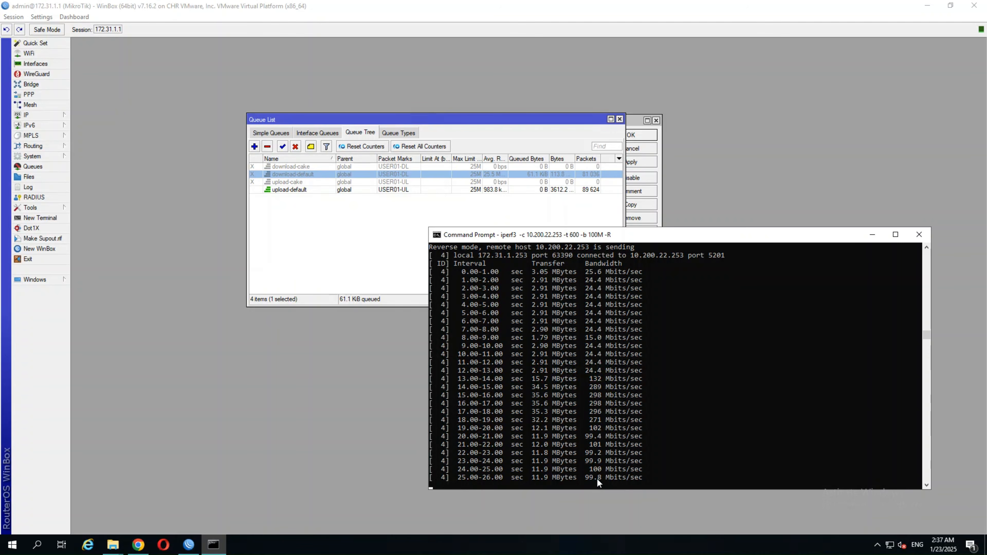
click(286, 145)
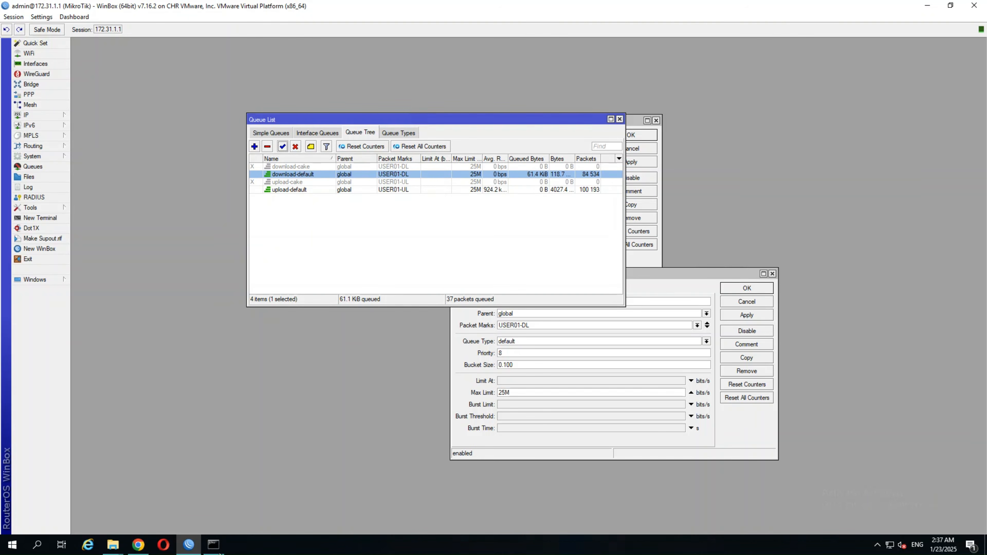
click(213, 544)
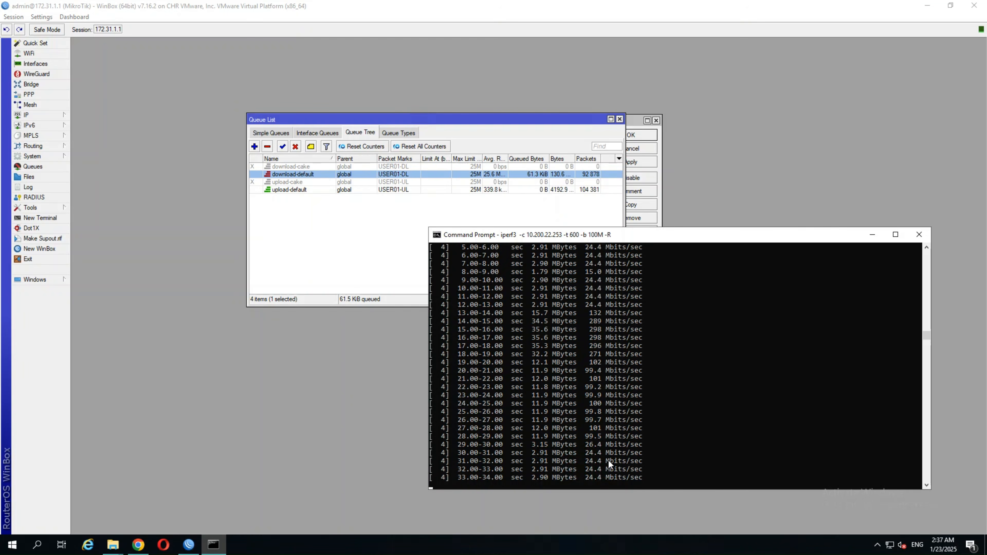
Stop the reverse test and run an upload test with iperf3 -c 10.200.22.253 -t 600 -b 100M
key(ctrl+c)
key(Up)
key(BackSpace)
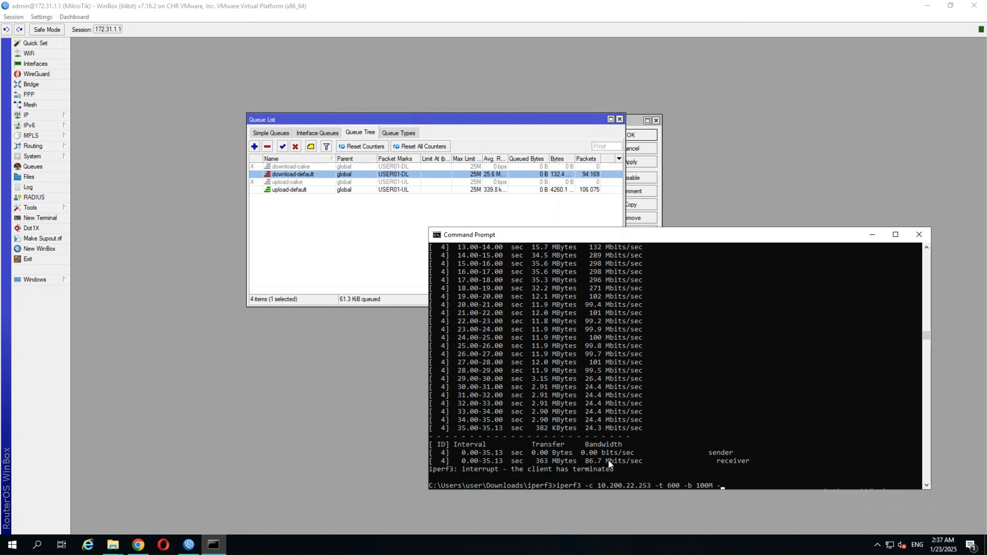
key(BackSpace)
key(Return)
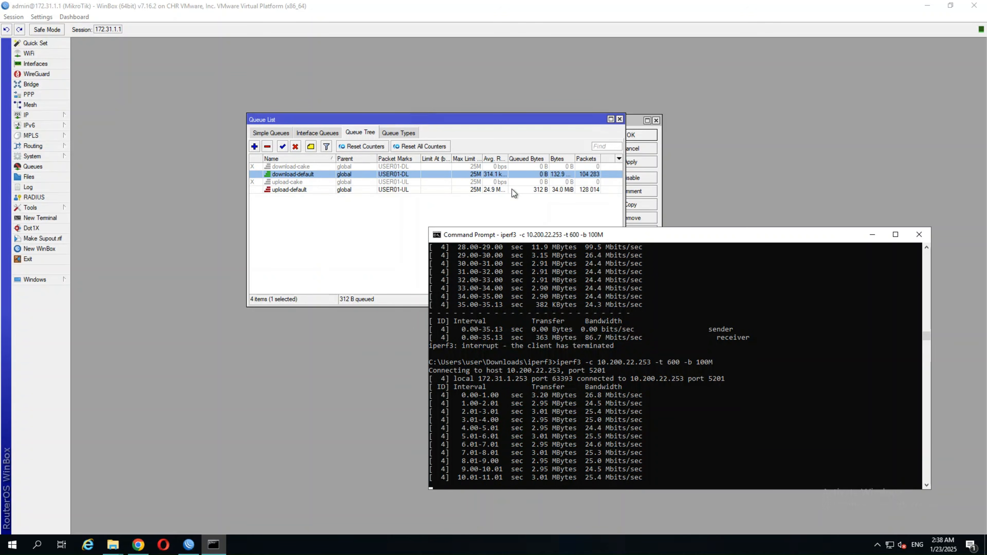
Stop the upload test and run the download test again with iperf3 -c 10.200.22.253 -t 600 -b 100M -R
key(ctrl+c)
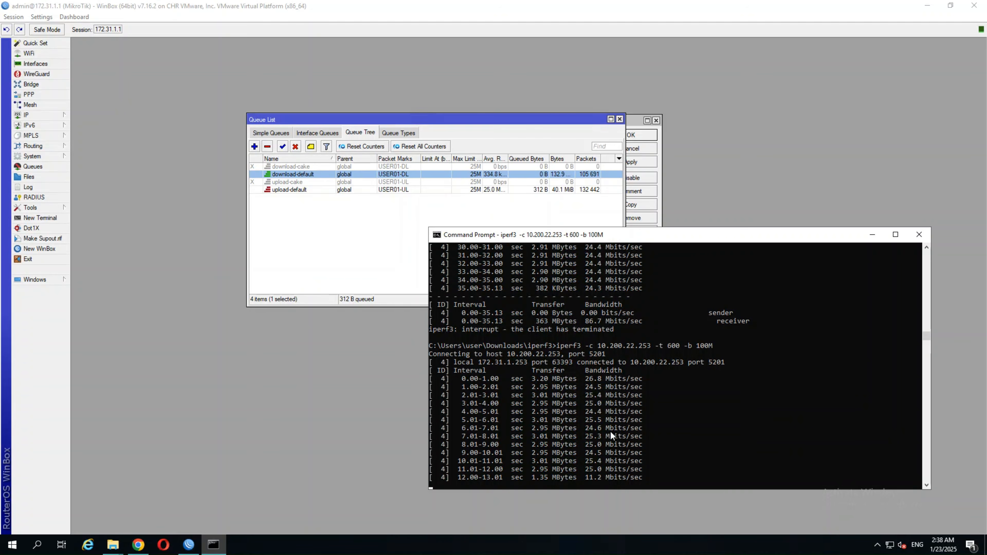
key(Up)
text(-R)
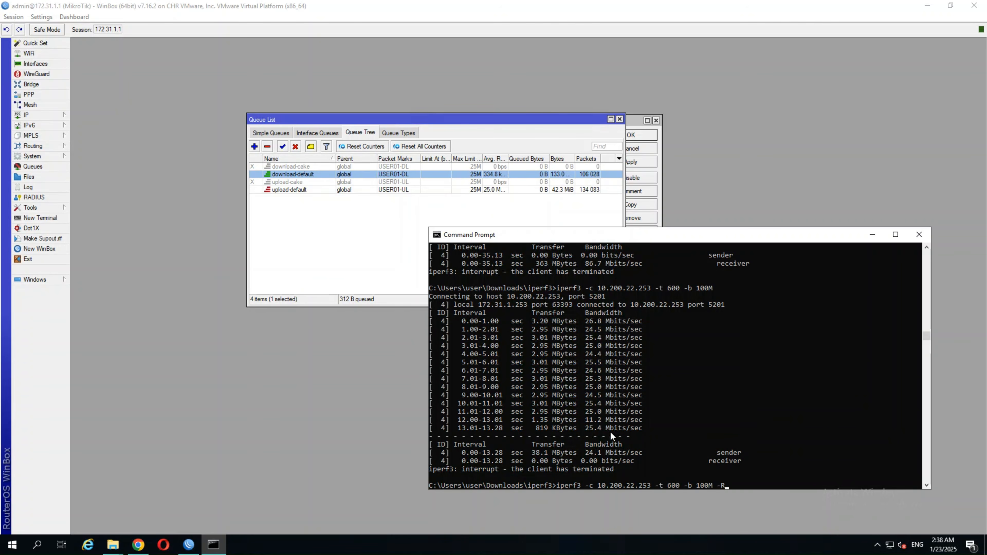
key(Return)
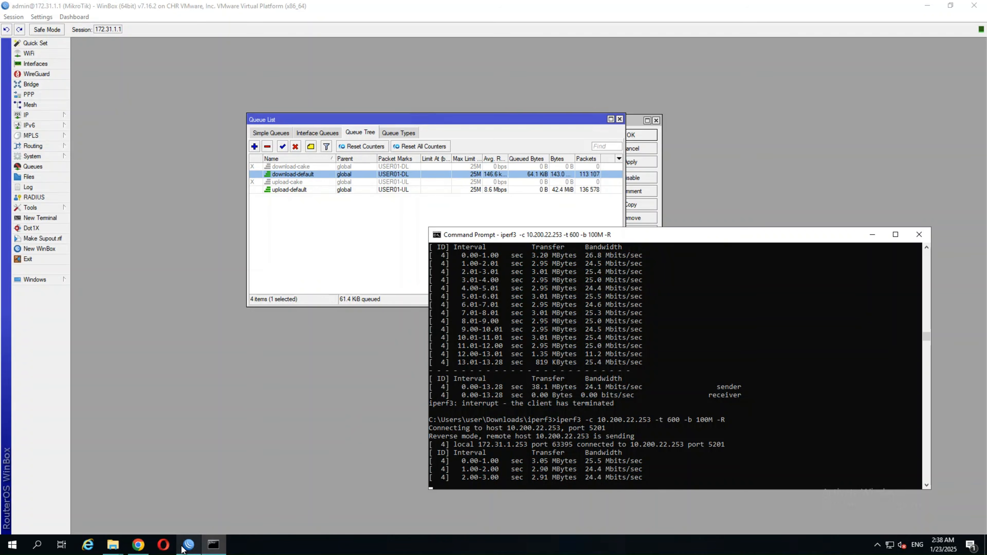
Switch to Chrome, start the Ubuntu Desktop 24.04.1 LTS download, and check download-default's traffic in WinBox and the iperf3 bandwidth in Command Prompt
click(138, 544)
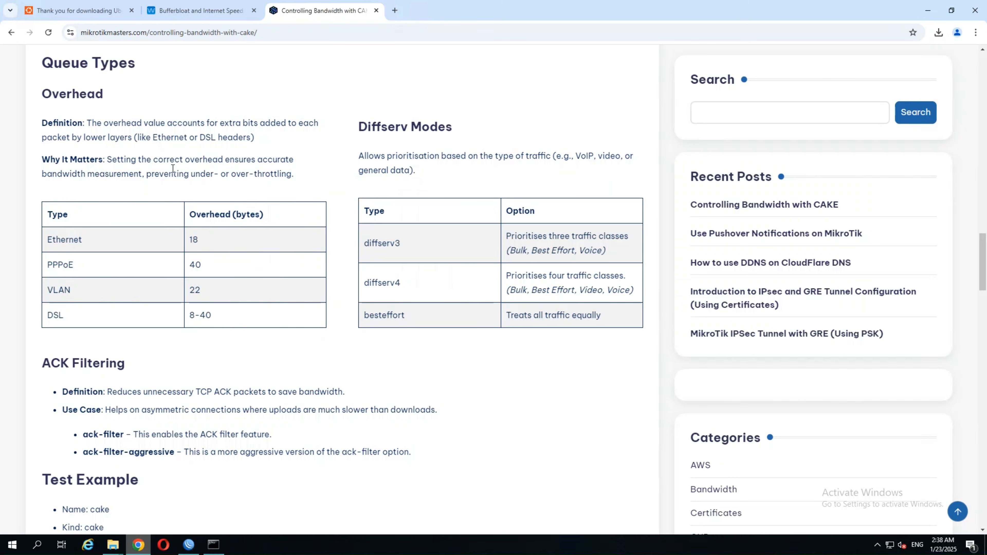
click(111, 7)
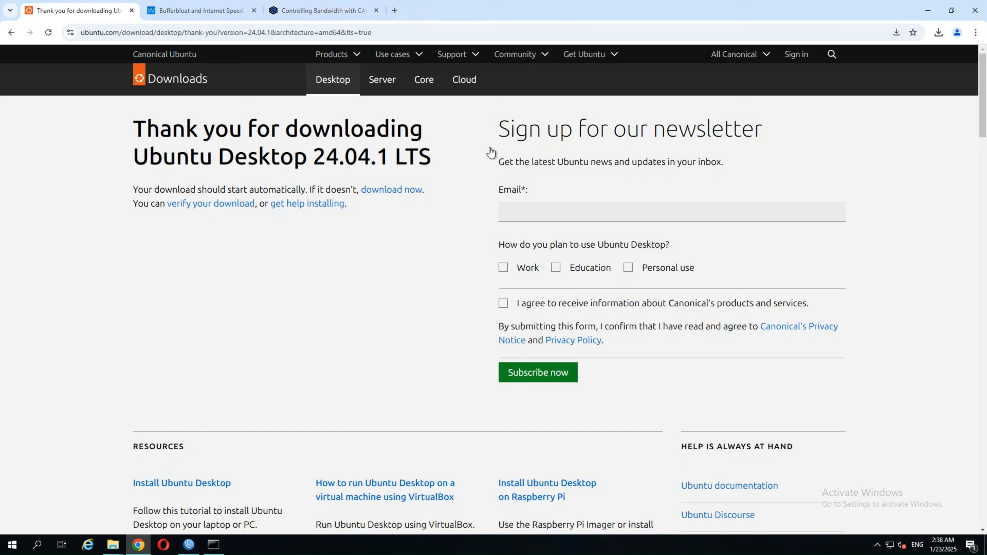
click(379, 190)
click(935, 34)
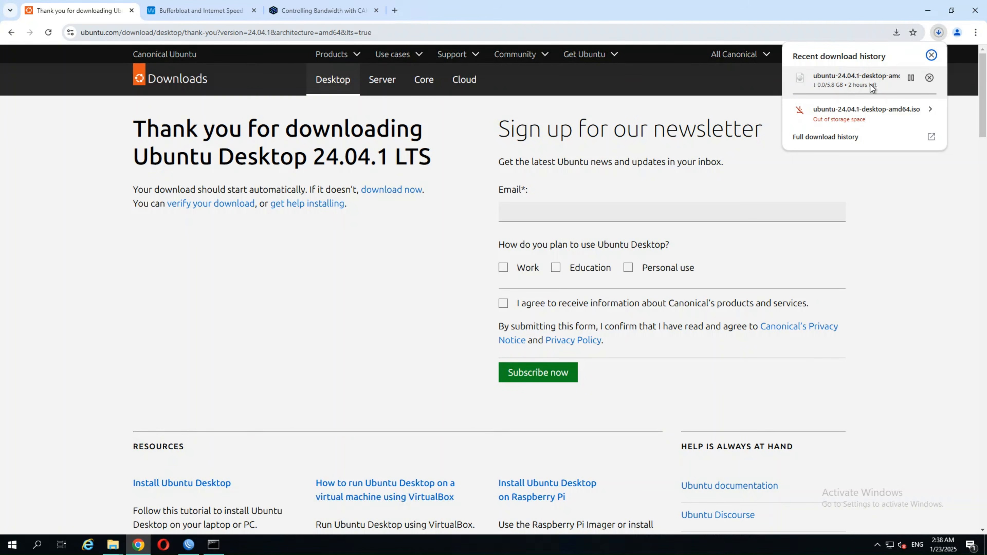
click(180, 551)
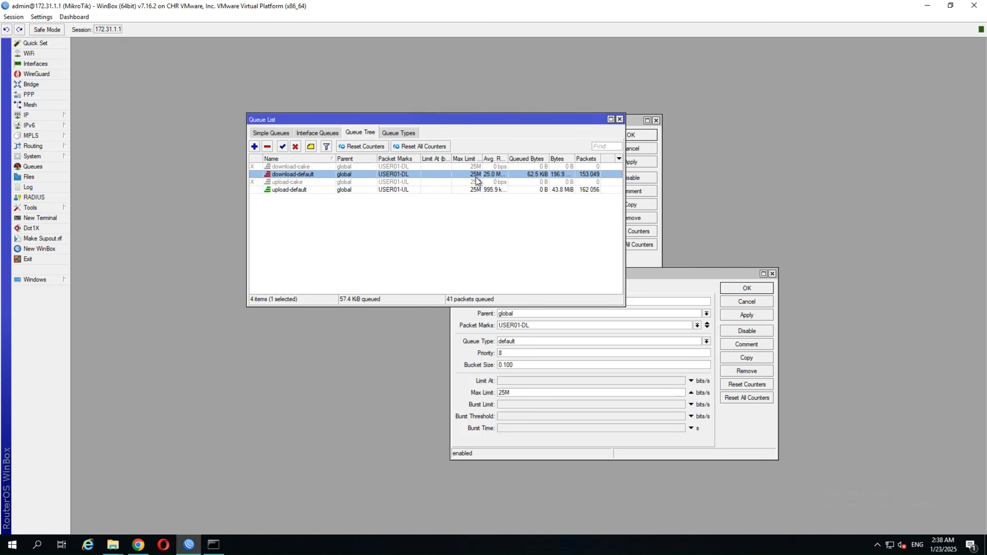
click(213, 547)
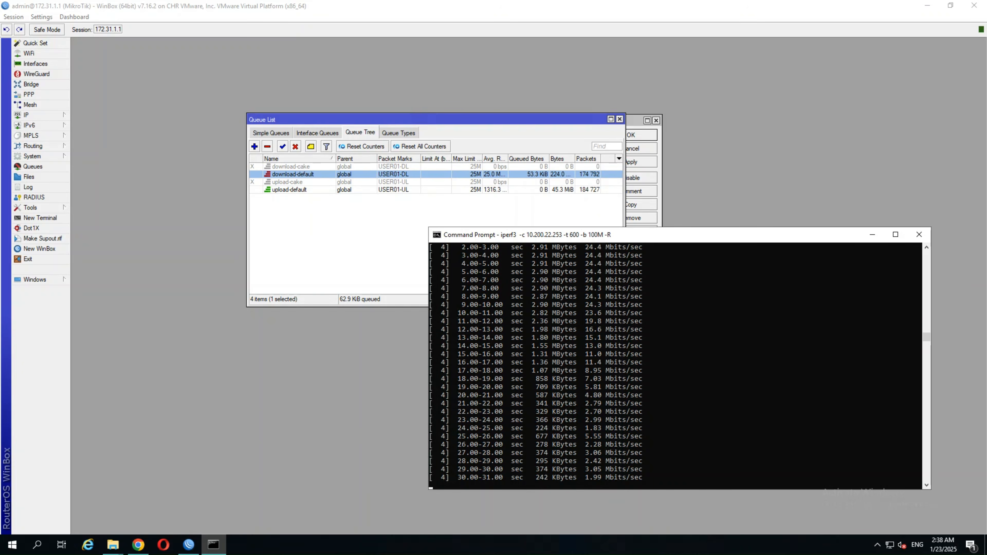
Switch to Chrome and start the Waveform bufferbloat and internet speed test while the other traffic runs
click(135, 545)
click(179, 10)
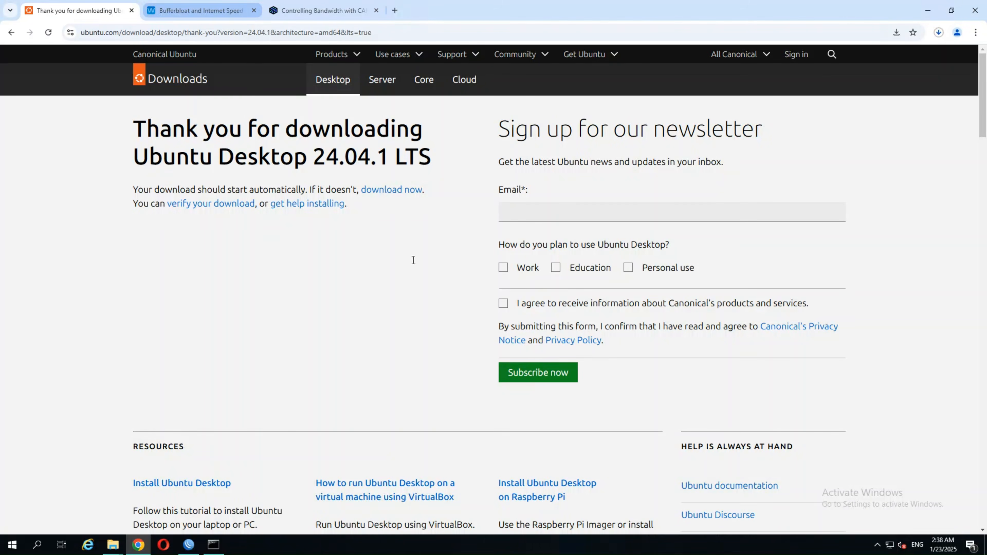
click(485, 517)
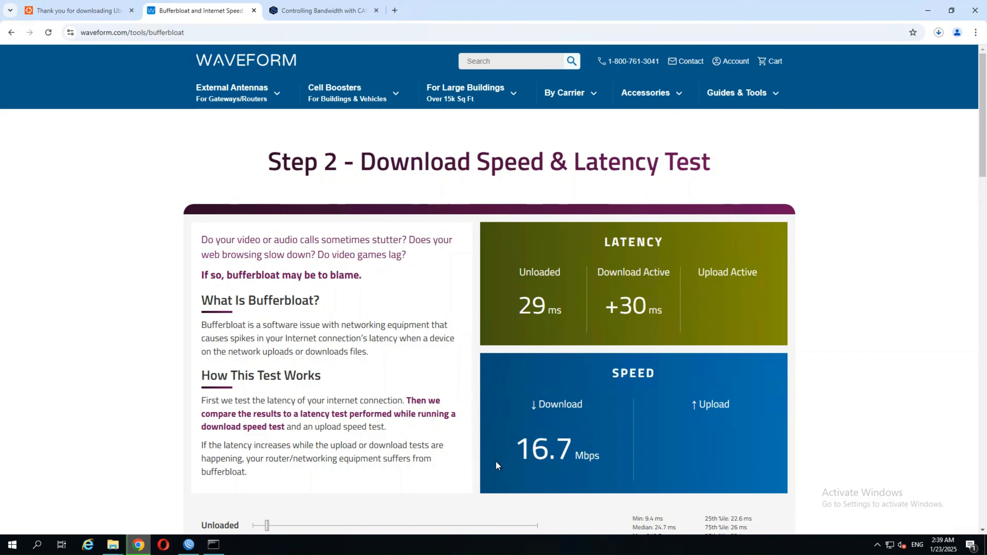
Check the Ubuntu download's progress and the iperf3 output in Command Prompt, and return to the bufferbloat test in Chrome
click(939, 32)
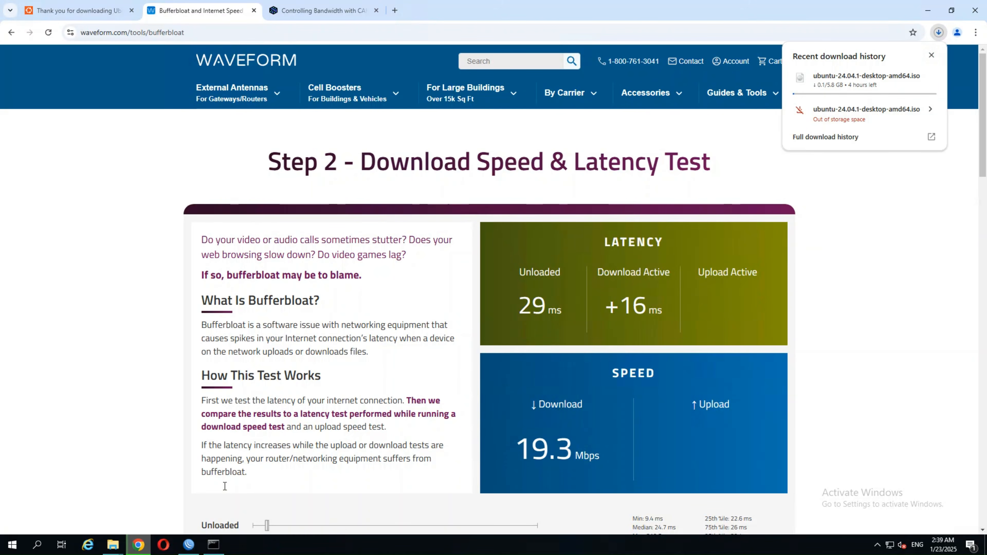
click(213, 545)
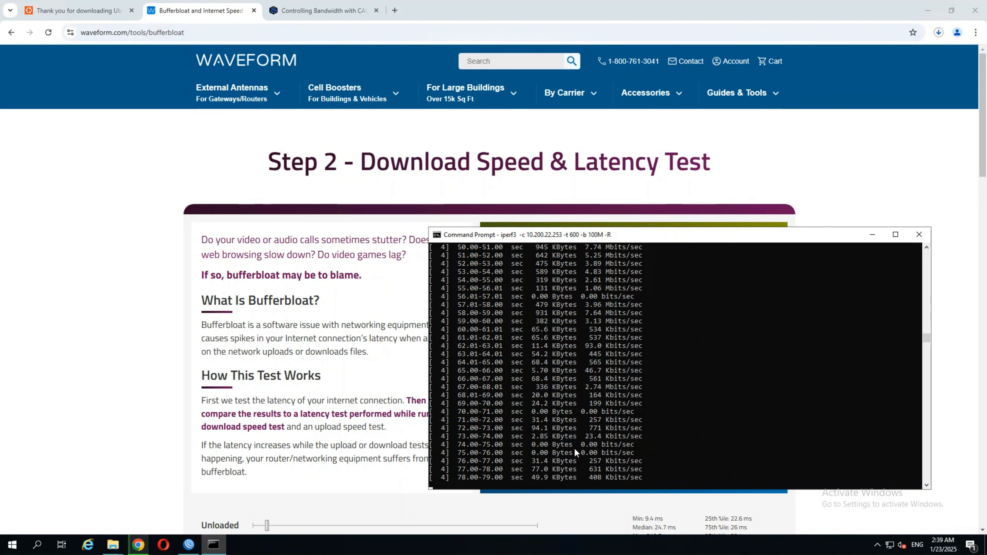
key(alt+Tab)
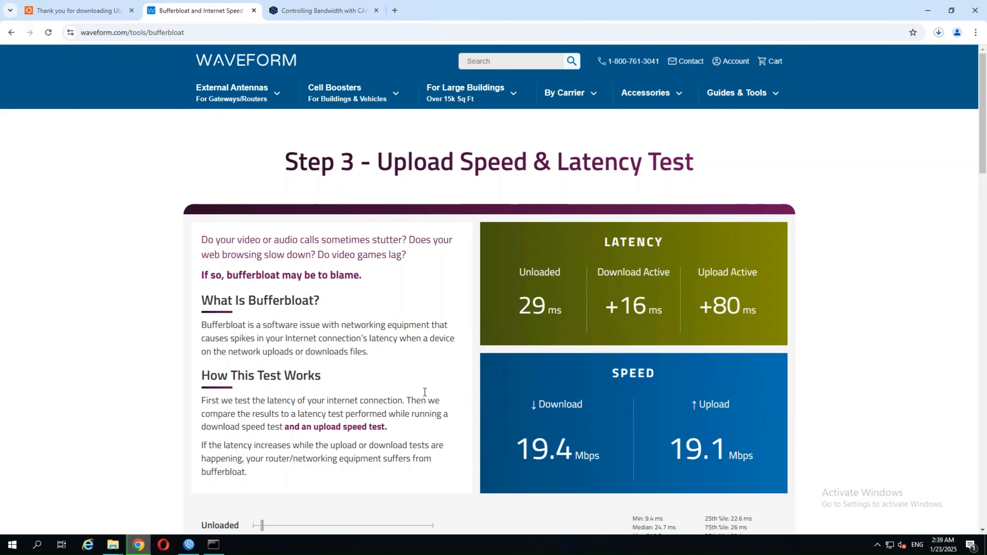
Examine the bufferbloat test's grade, connection suitability, latency and speed results, including the low latency gaming rating
scroll(427, 428, down, 2)
scroll(429, 441, up, 1)
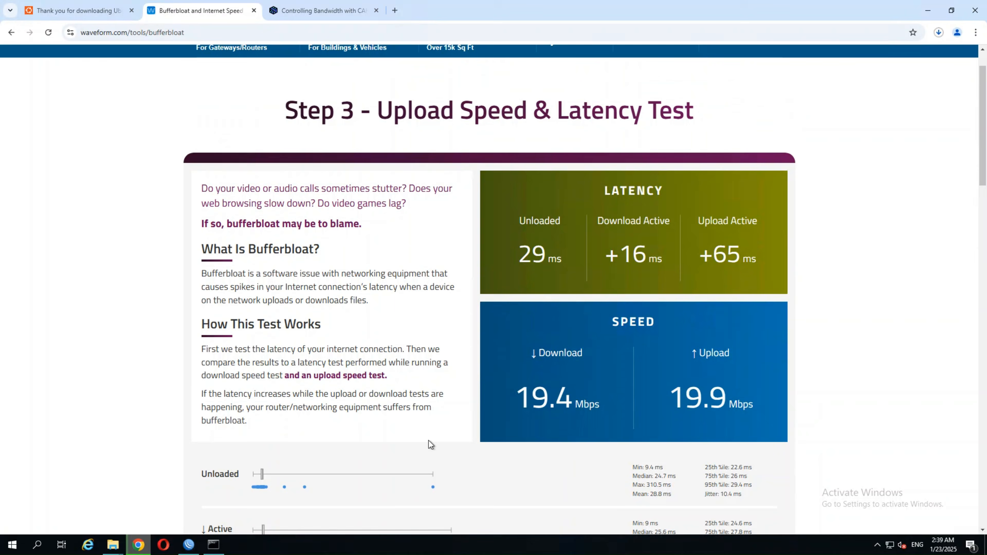
scroll(428, 435, up, 1)
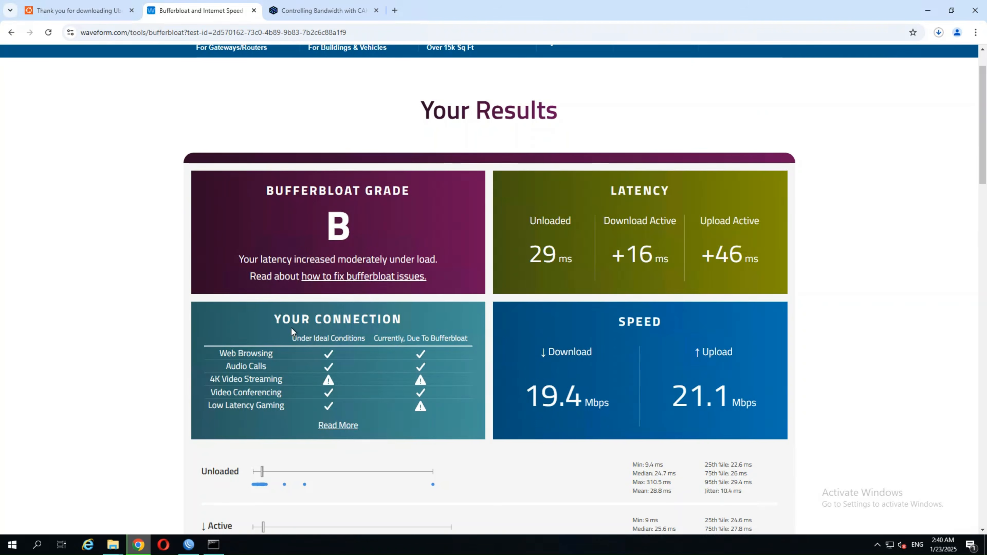
mouse_move(420, 381)
mouse_move(419, 408)
scroll(466, 476, down, 1)
scroll(470, 475, down, 1)
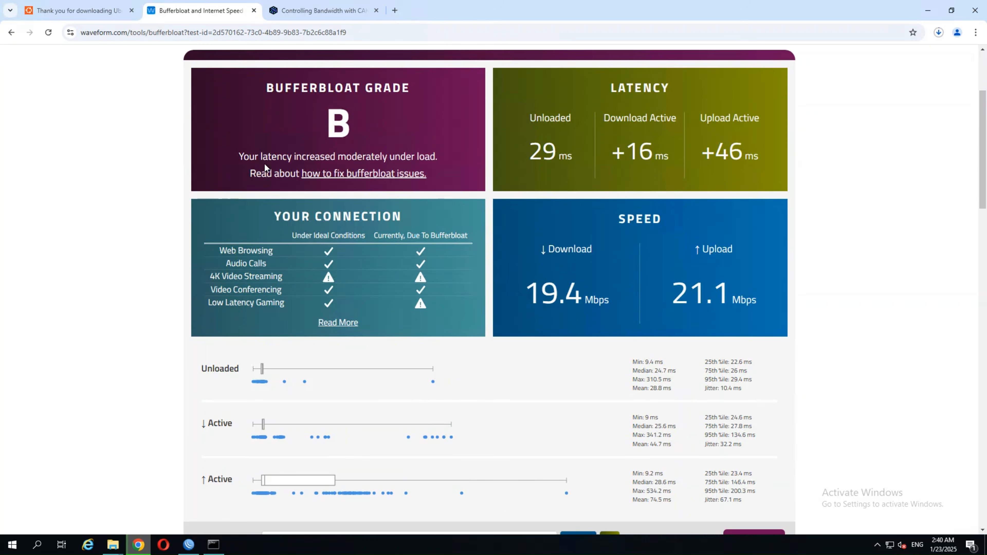
scroll(373, 149, up, 1)
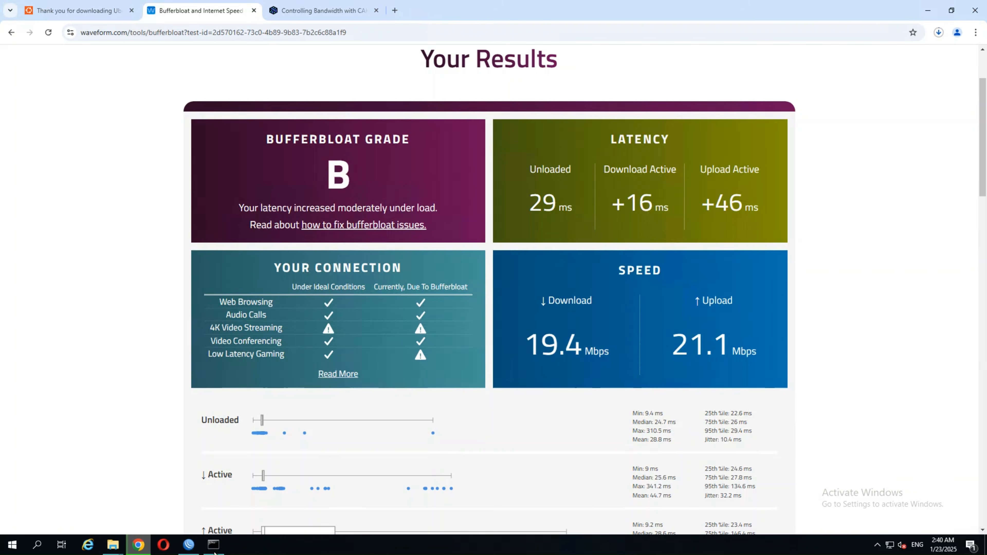
Switch to Command Prompt, stop the running iperf3 test and rerun iperf3 -c 10.200.22.253 -t 600 -b 100M -R
click(138, 546)
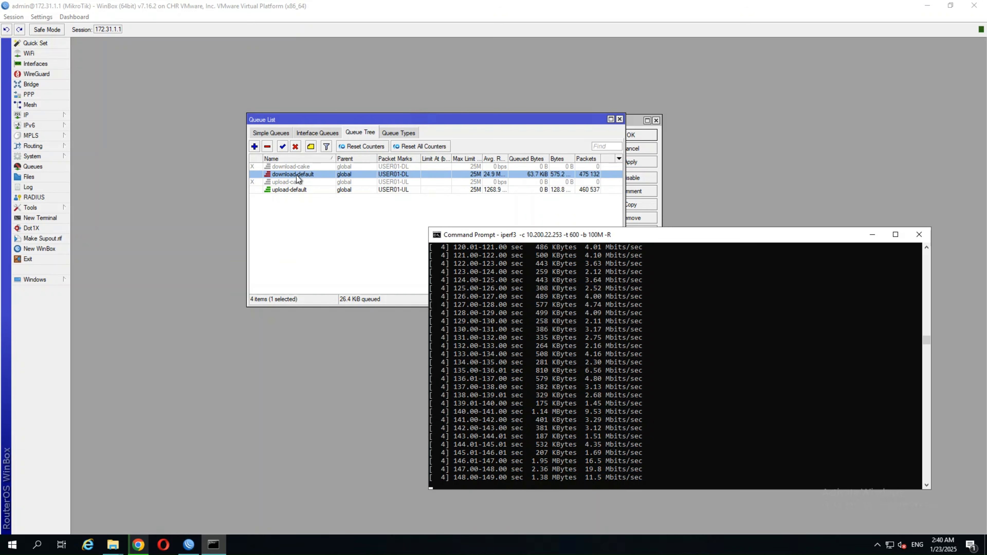
click(468, 352)
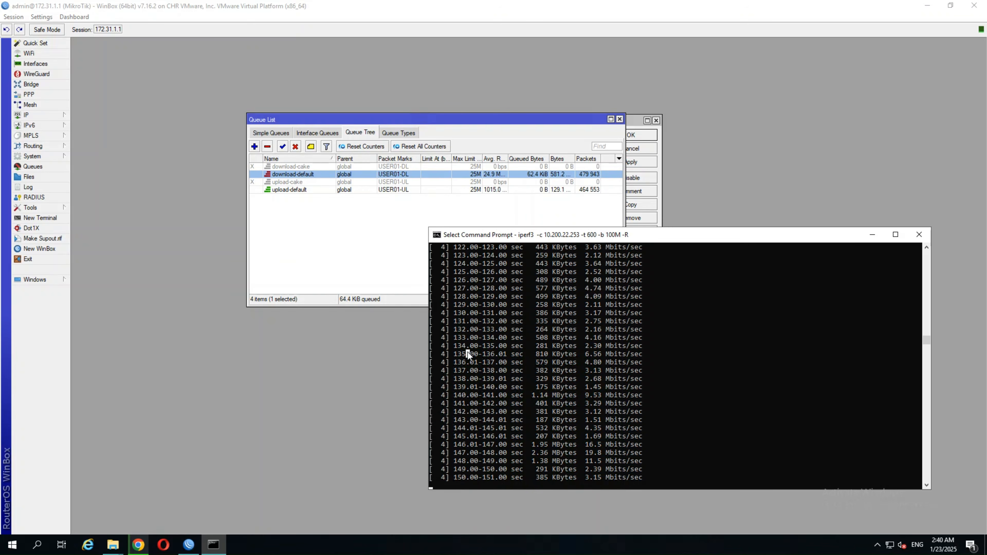
key(ctrl+c)
key(ctrl+c)
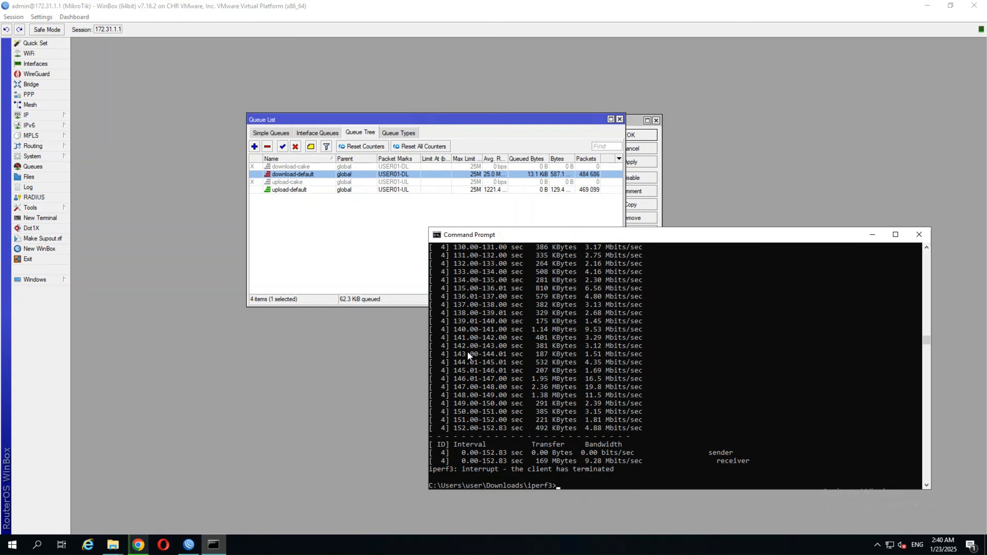
key(Up)
key(Return)
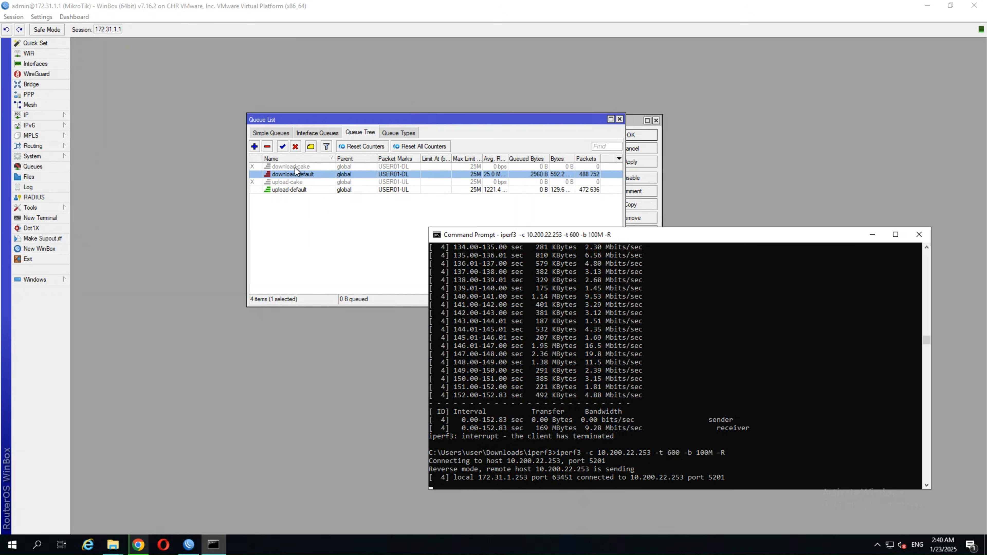
In WinBox's queue tree, disable download-default and upload-default, and enable download-cake and upload-cake
click(294, 147)
click(297, 190)
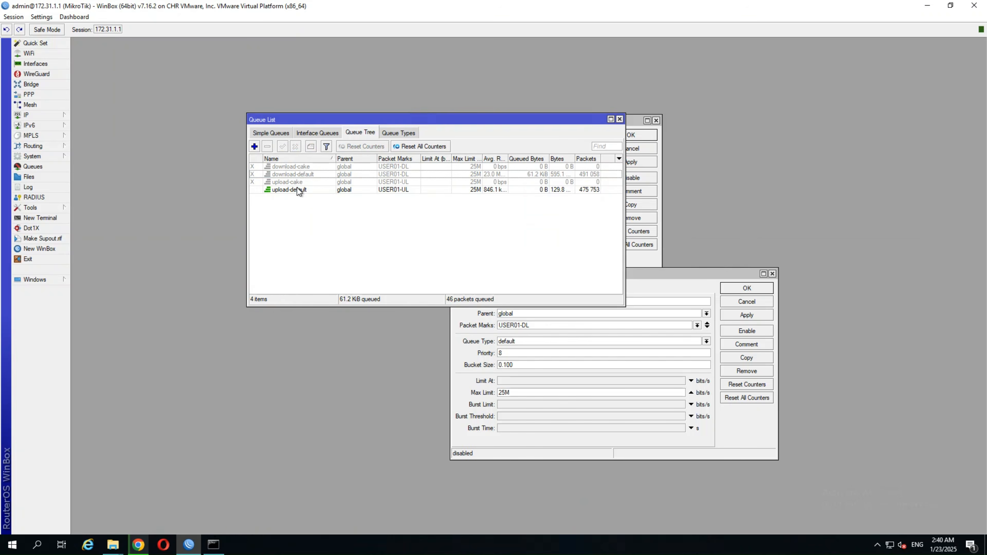
click(296, 147)
click(295, 182)
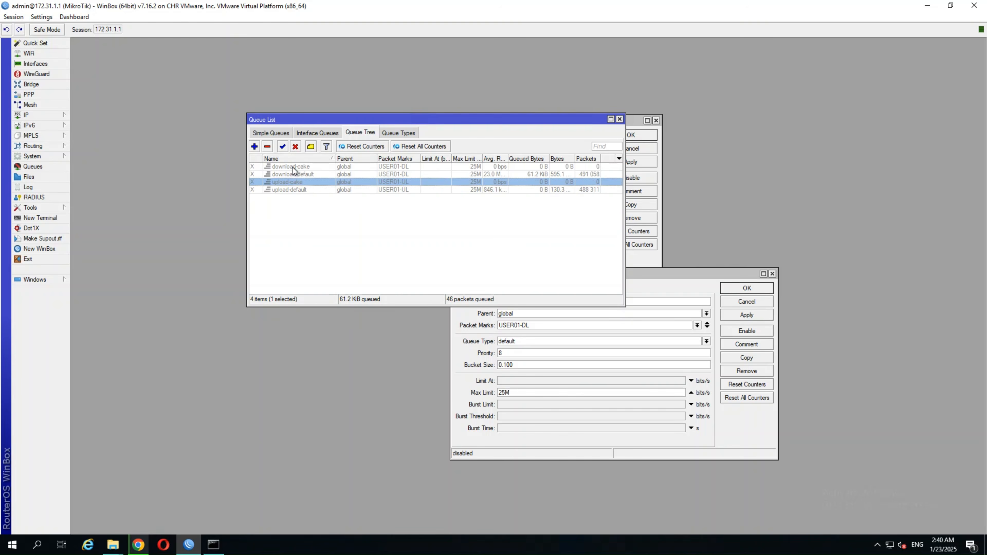
shift+click(293, 167)
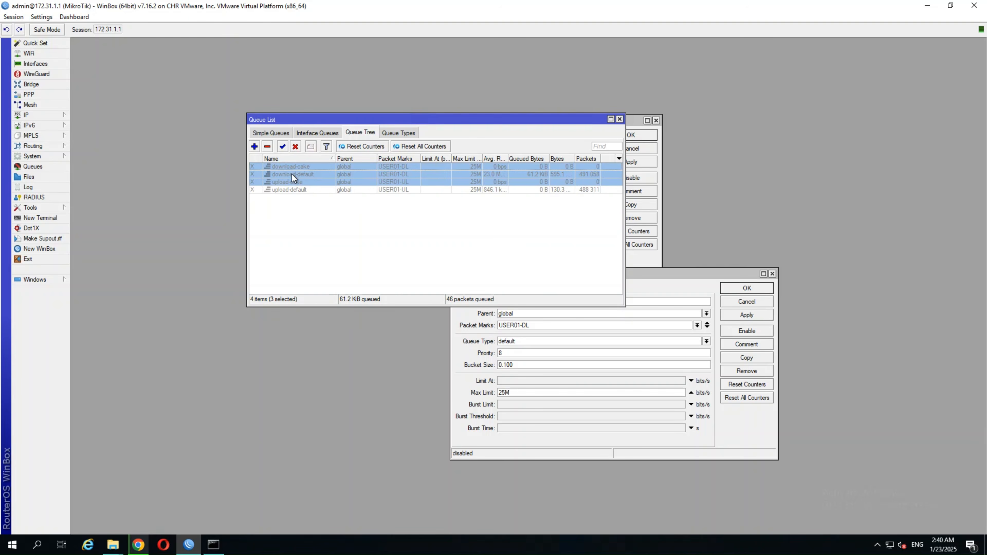
ctrl+click(292, 174)
click(283, 147)
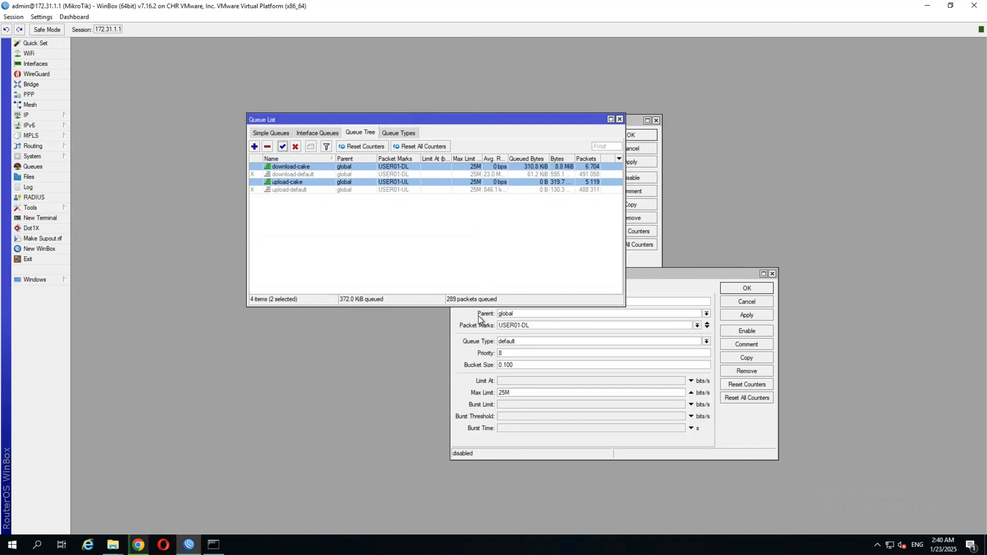
Check the iperf3 bandwidth in Command Prompt, the Ubuntu download's progress in Chrome, and the cake queues' traffic in WinBox
click(215, 546)
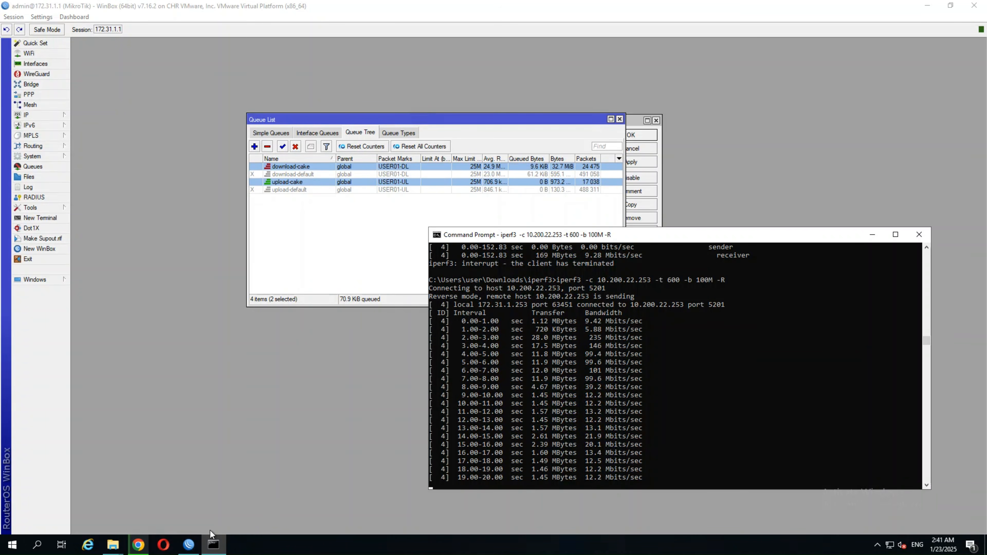
click(138, 545)
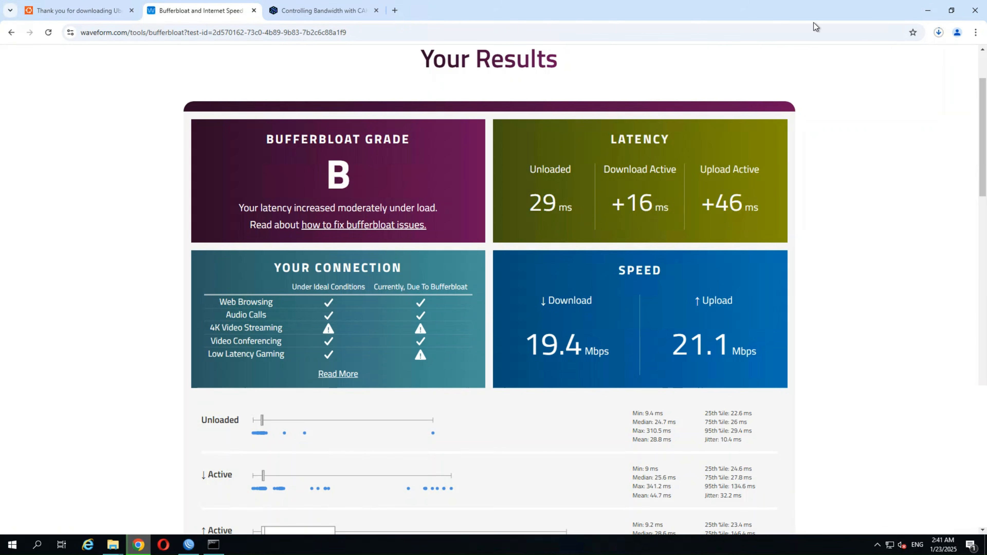
click(939, 32)
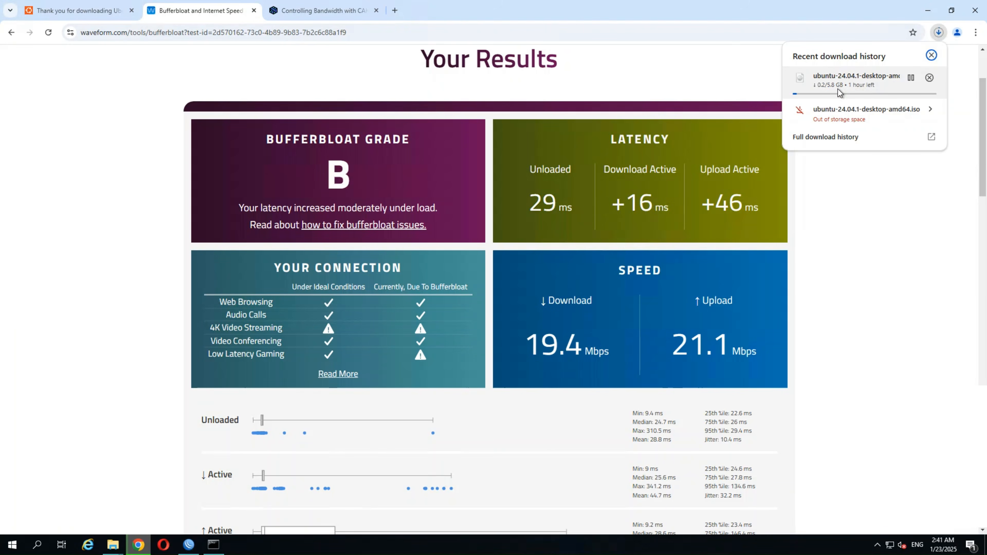
click(207, 552)
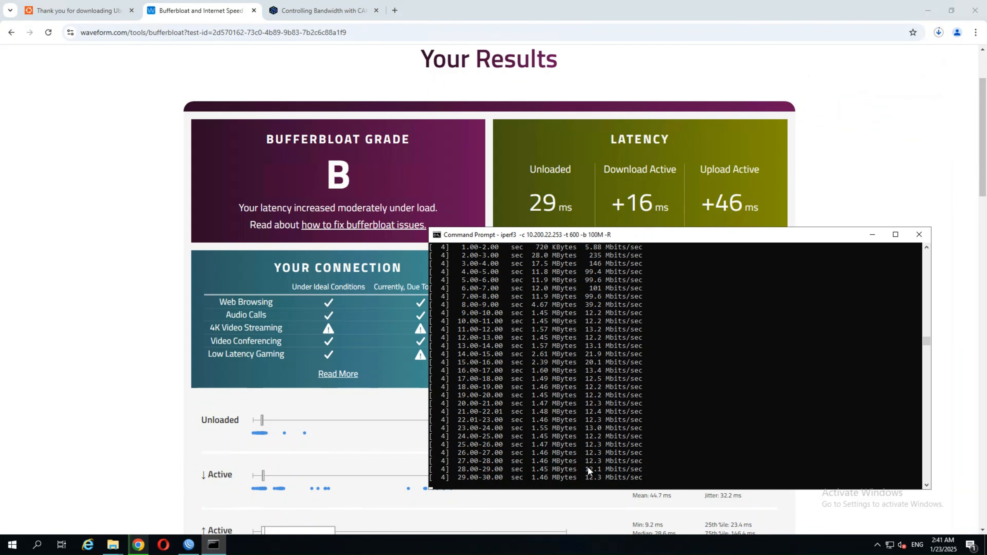
click(939, 33)
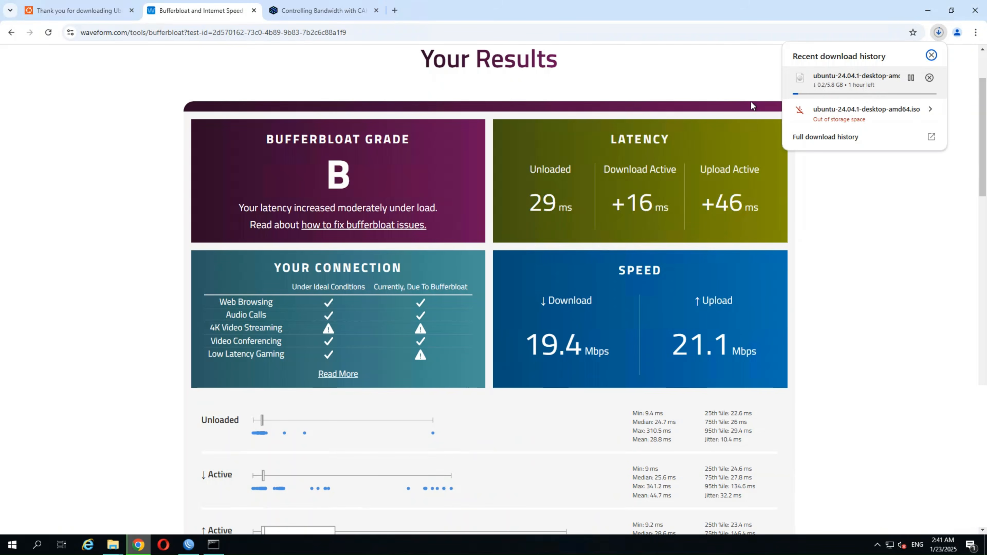
click(189, 546)
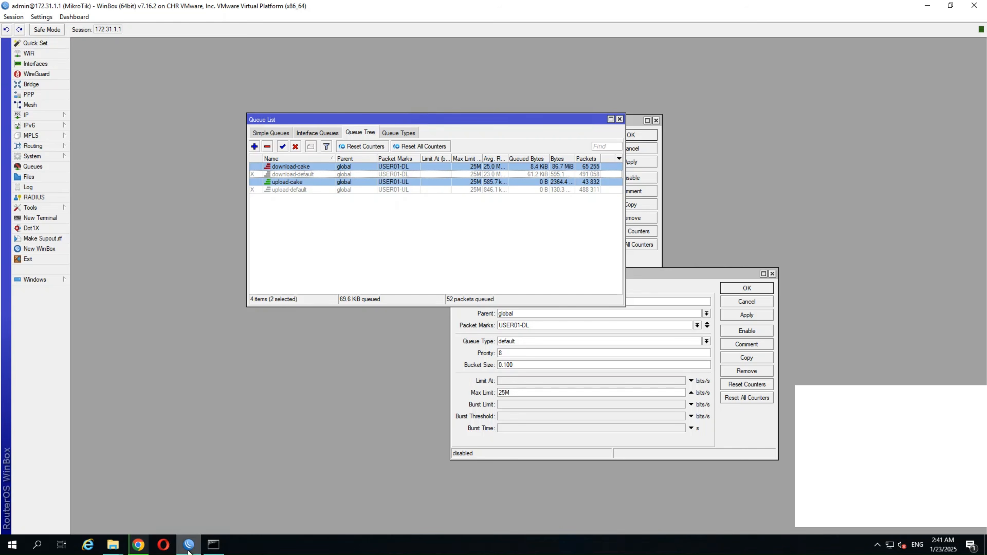
Switch to Chrome, rerun the Waveform bufferbloat test, and check the cake queues' traffic in WinBox while it runs
click(138, 545)
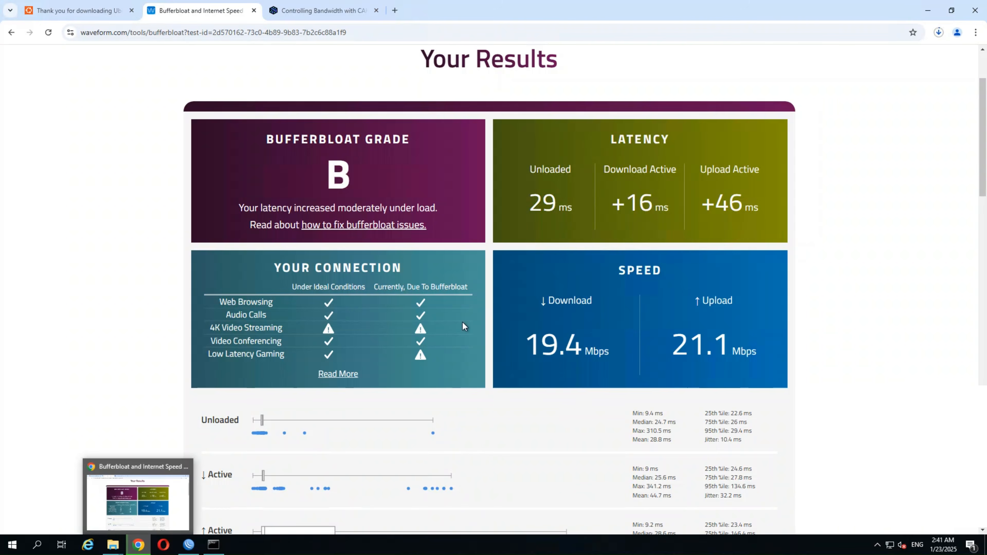
scroll(484, 445, down, 4)
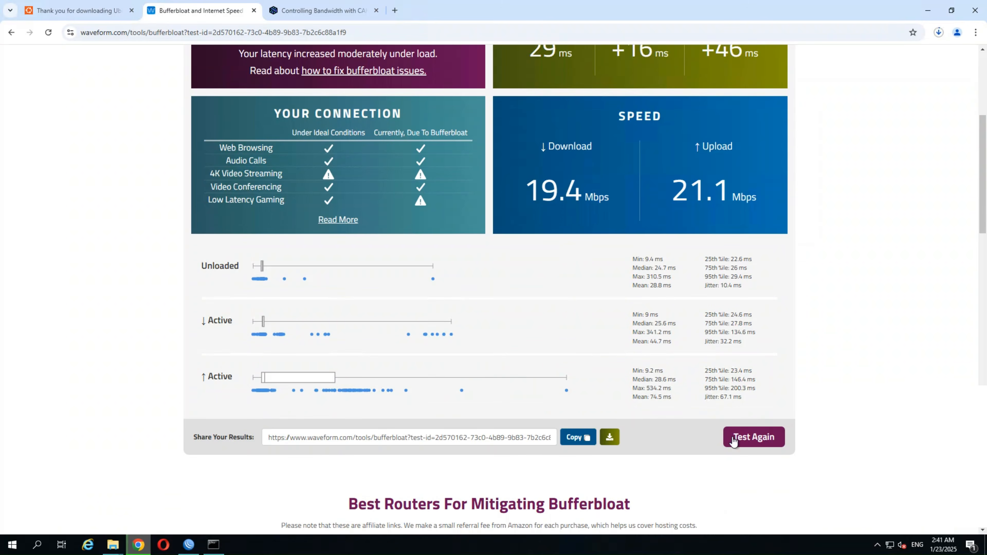
click(733, 442)
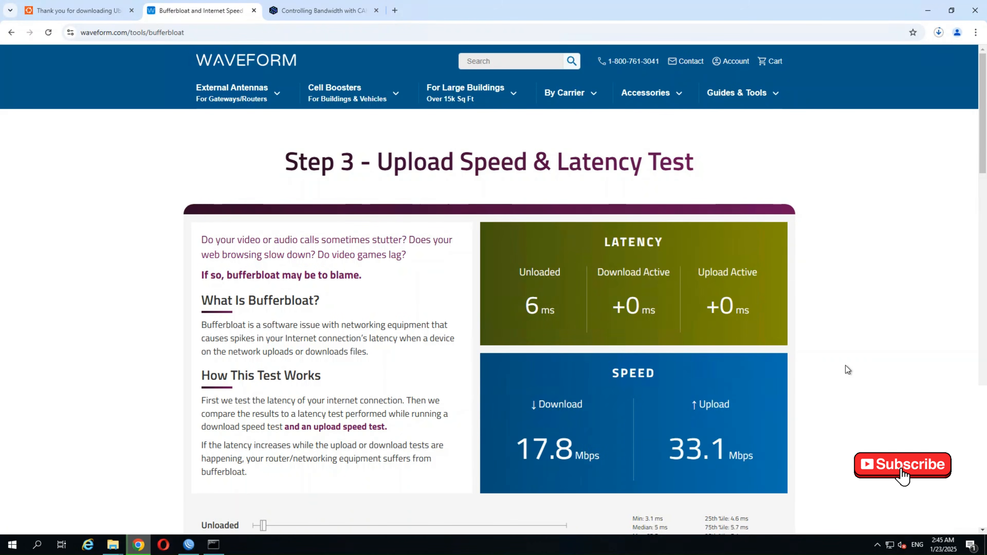
click(189, 545)
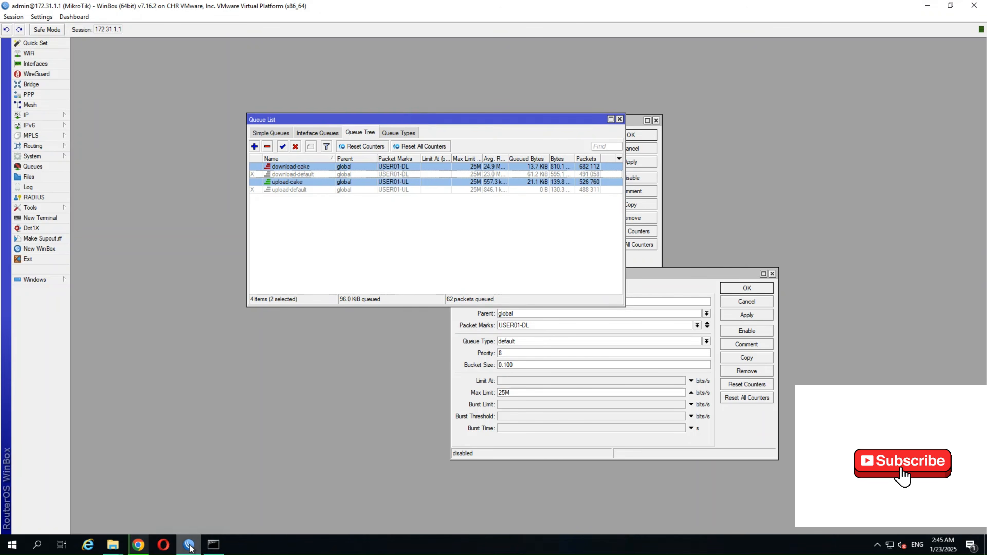
click(189, 546)
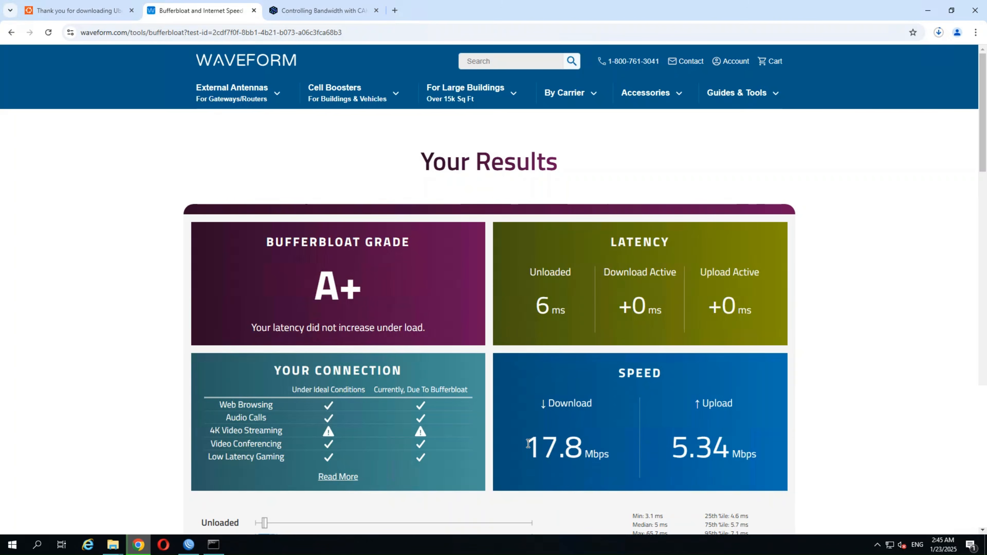
Examine the new bufferbloat results, including the grade, latency, download speed and the 4K video streaming warnings
drag(529, 443, 594, 455)
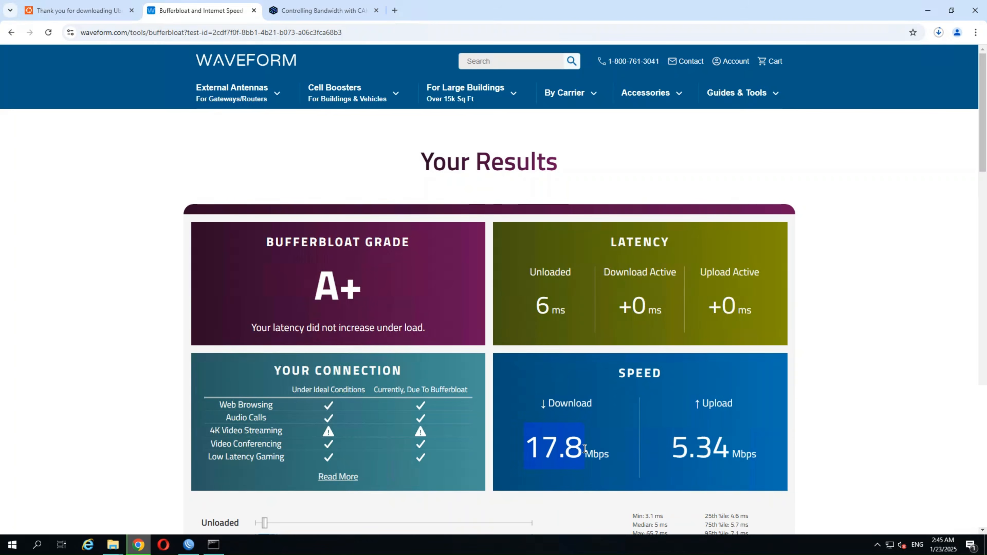
click(541, 443)
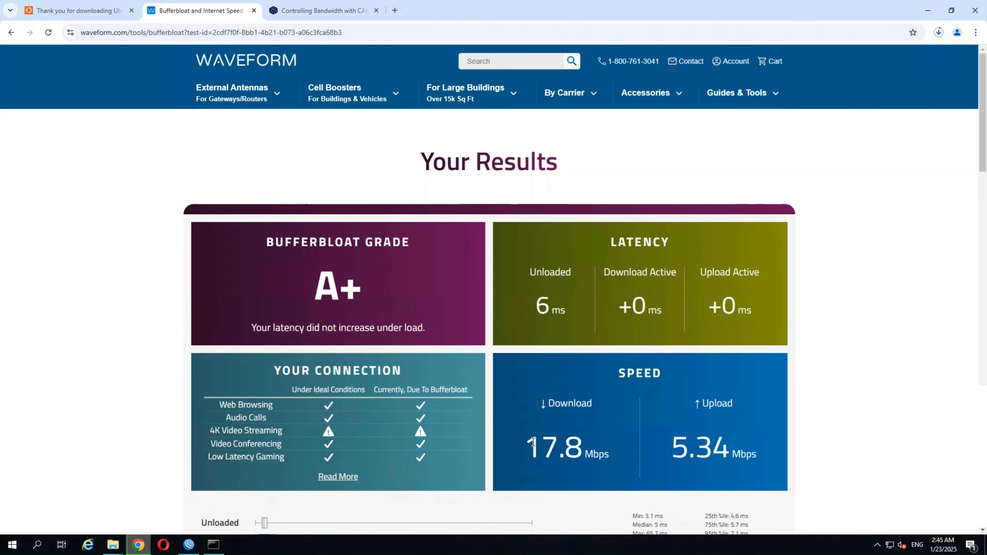
drag(532, 442, 577, 446)
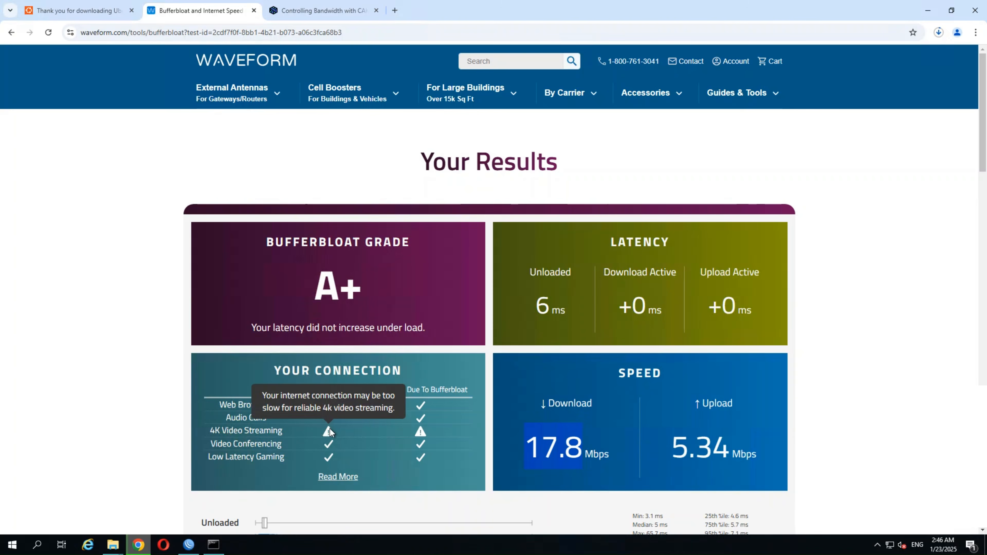
mouse_move(421, 435)
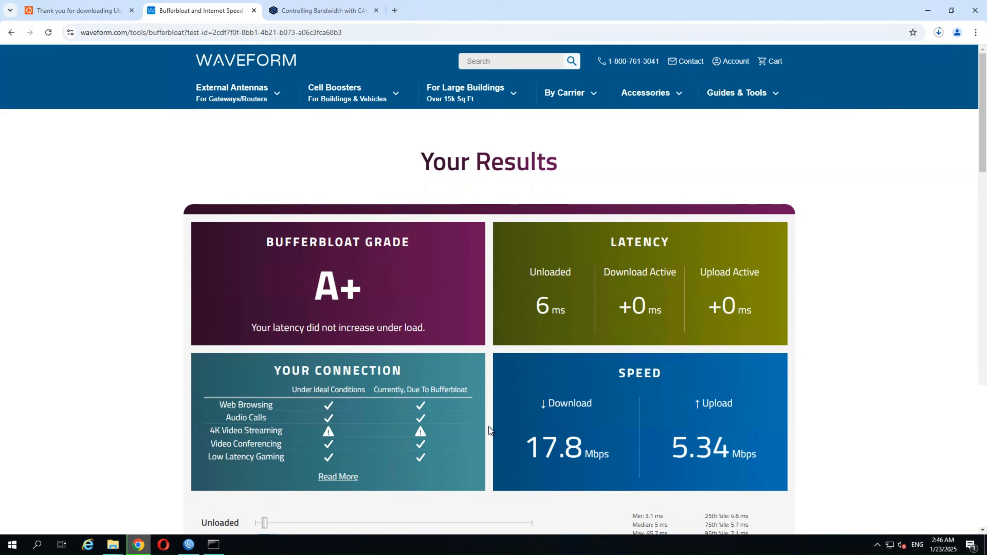
scroll(492, 424, down, 1)
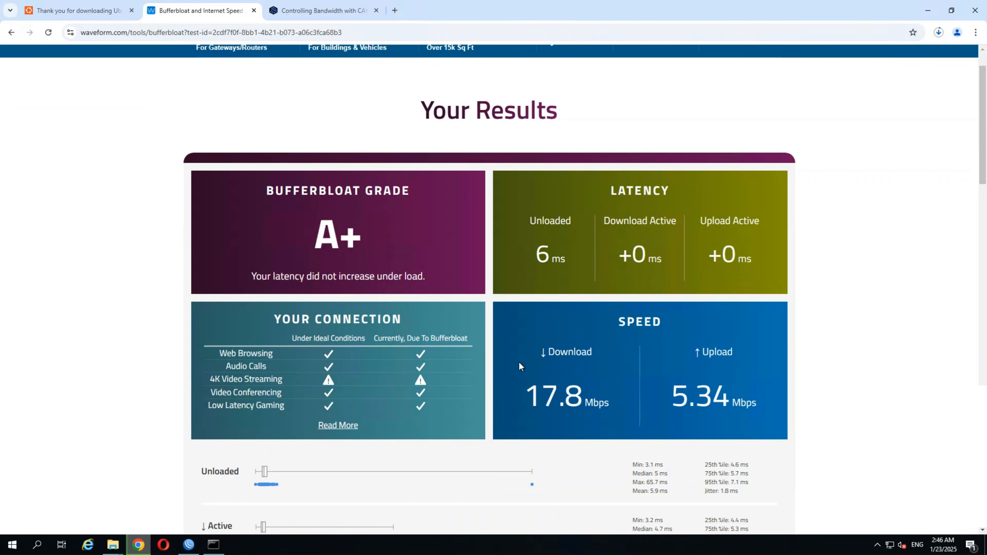
scroll(494, 399, up, 1)
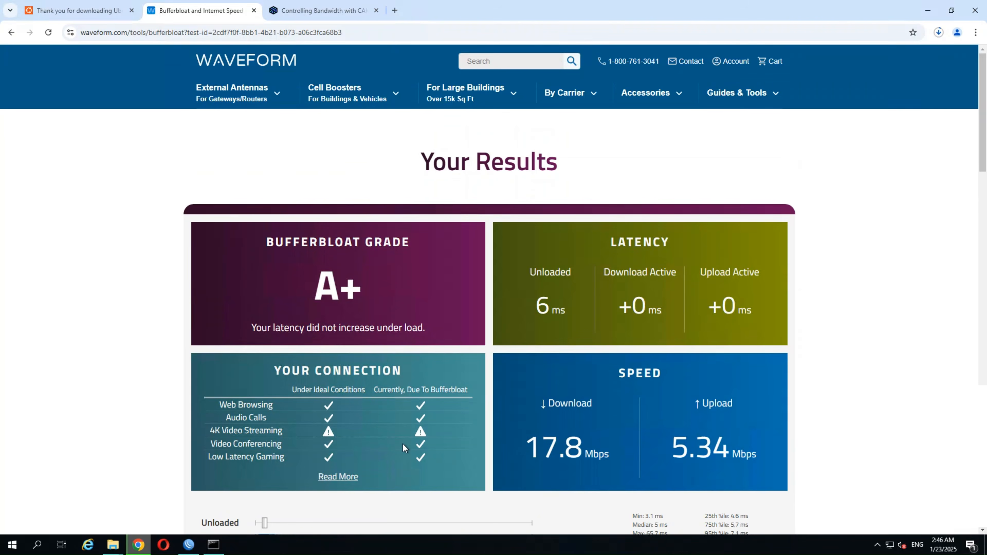